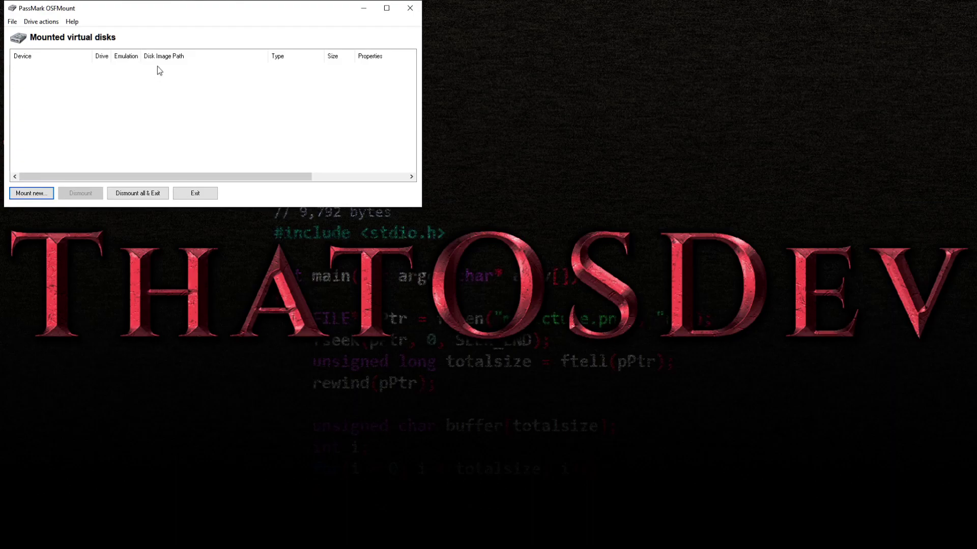
Move the empty OSFMount window to the screen centre and exit the program.
drag(166, 8, 314, 244)
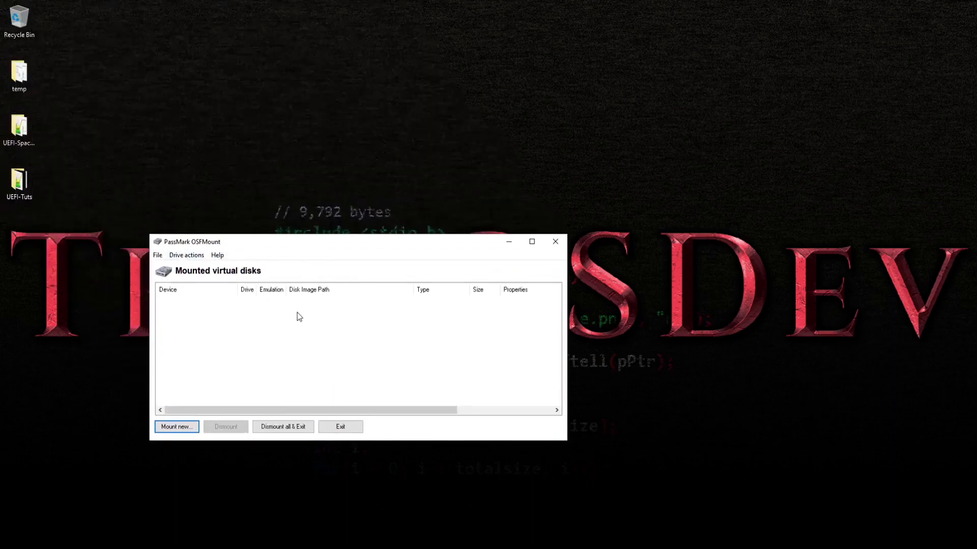
drag(401, 245, 486, 219)
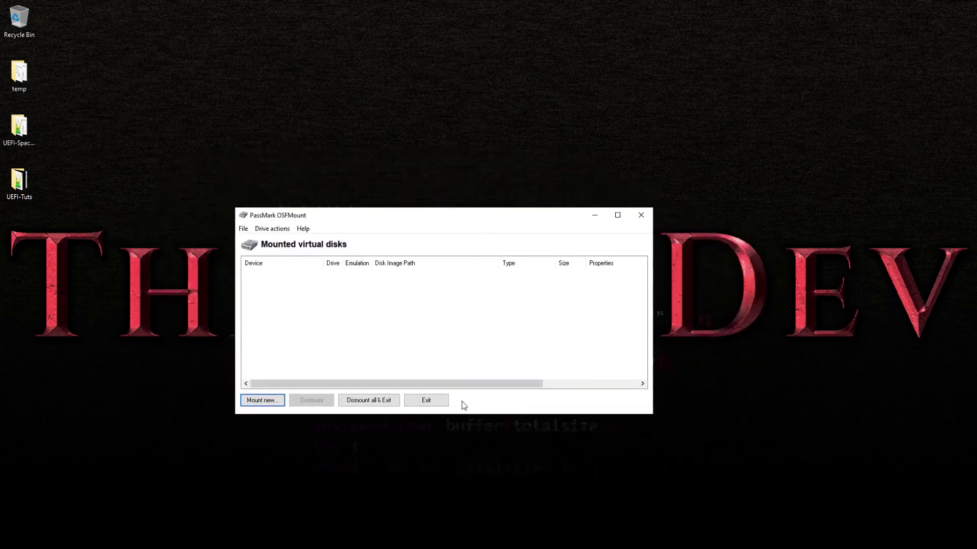
click(426, 401)
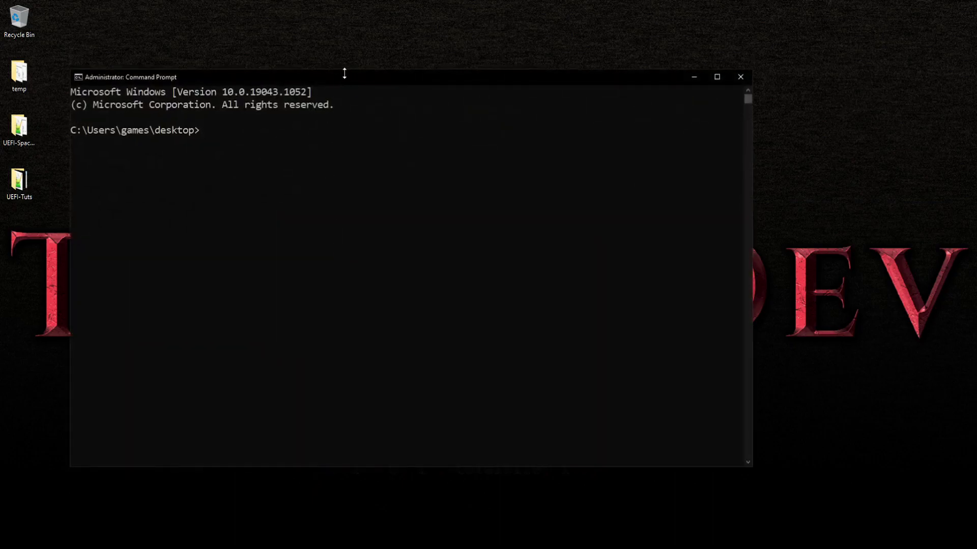
Run osfmount in the administrator console, scroll through its mount-option help, then close the console.
click(374, 77)
drag(374, 79, 439, 93)
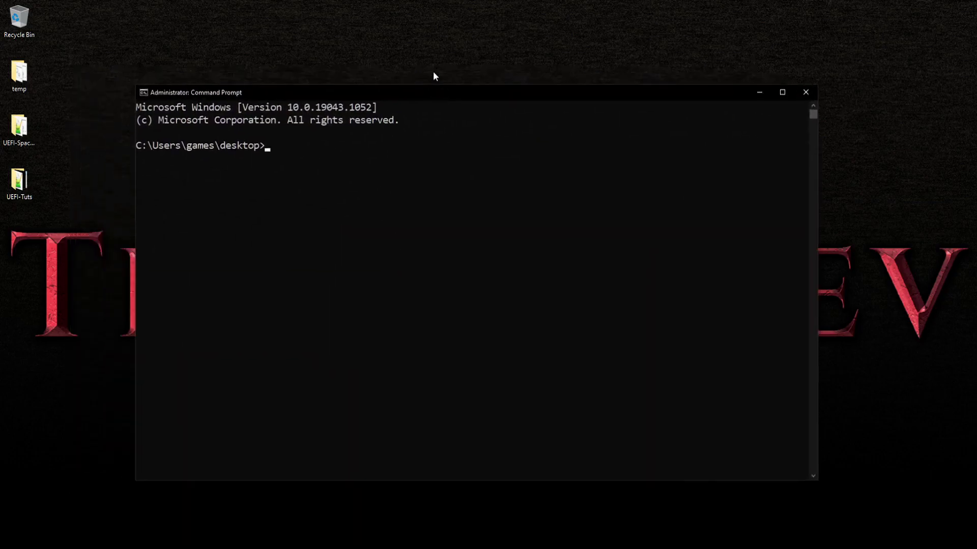
text(osfmount)
key(Return)
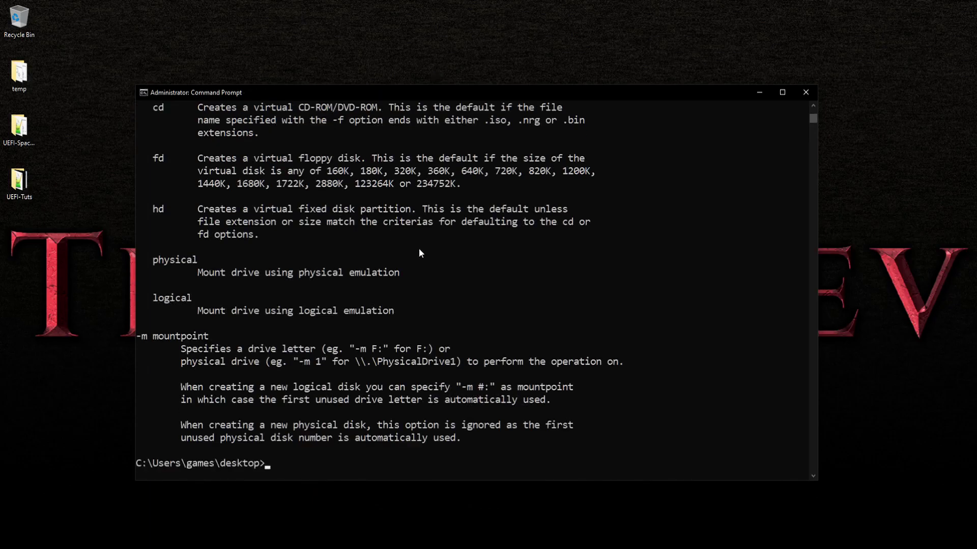
scroll(419, 244, up, 10)
scroll(420, 243, up, 20)
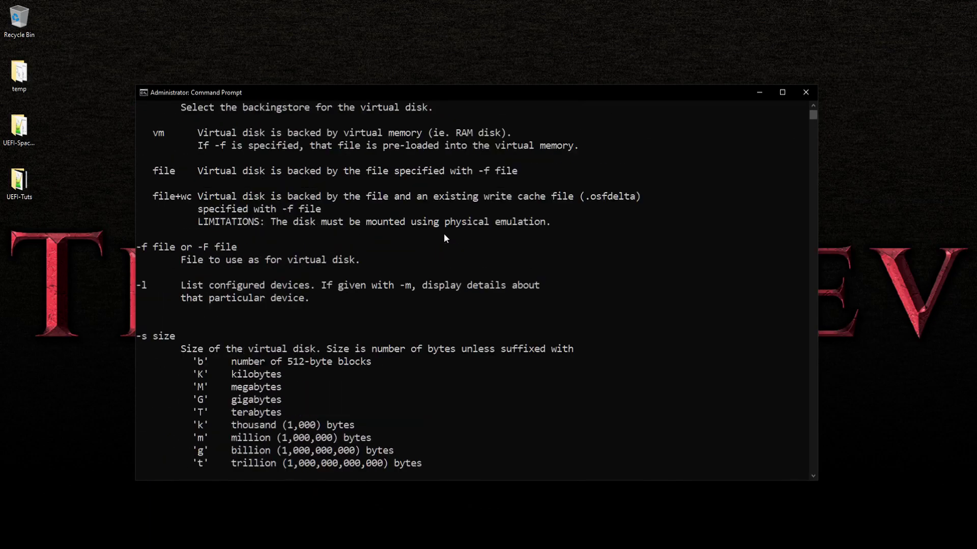
scroll(450, 234, up, 5)
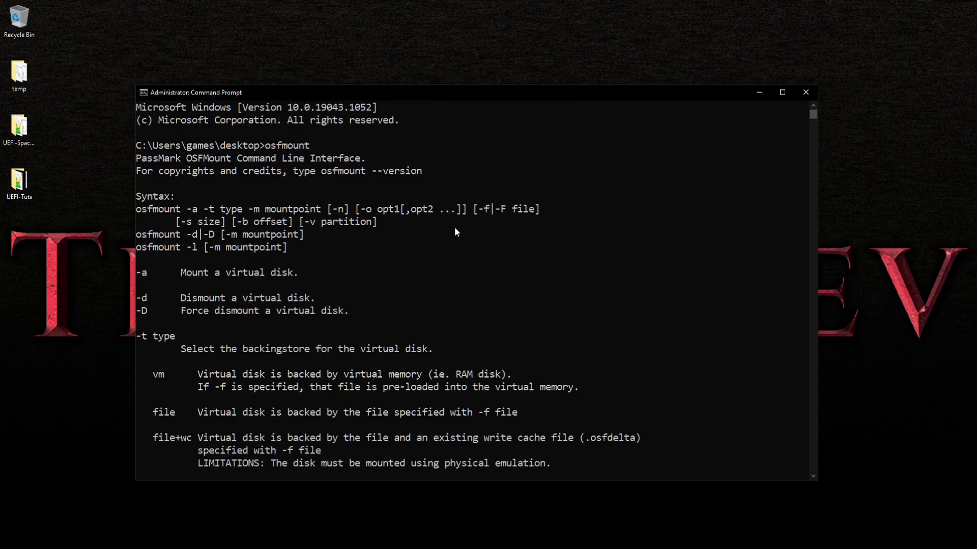
click(803, 92)
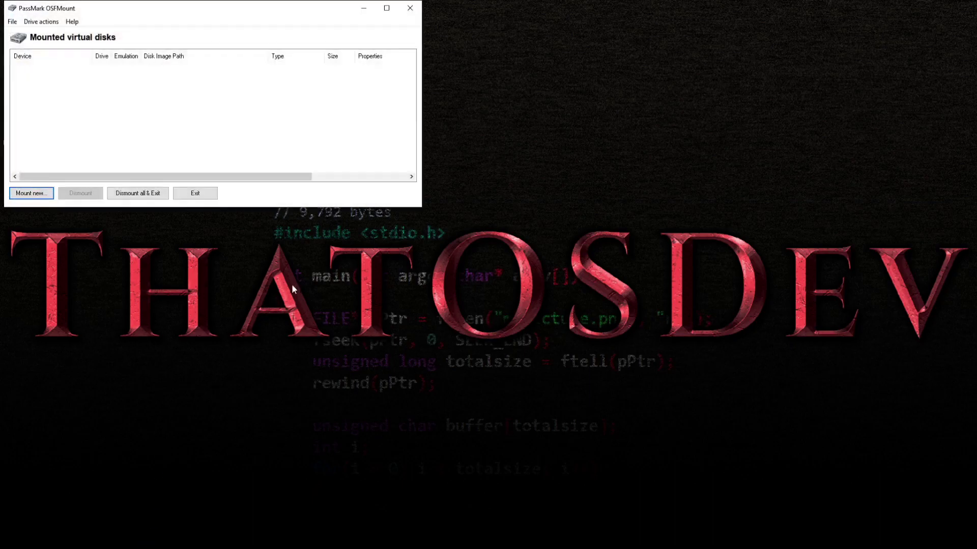
Reposition the empty OSFMount window near the centre and exit it again.
drag(277, 9, 389, 274)
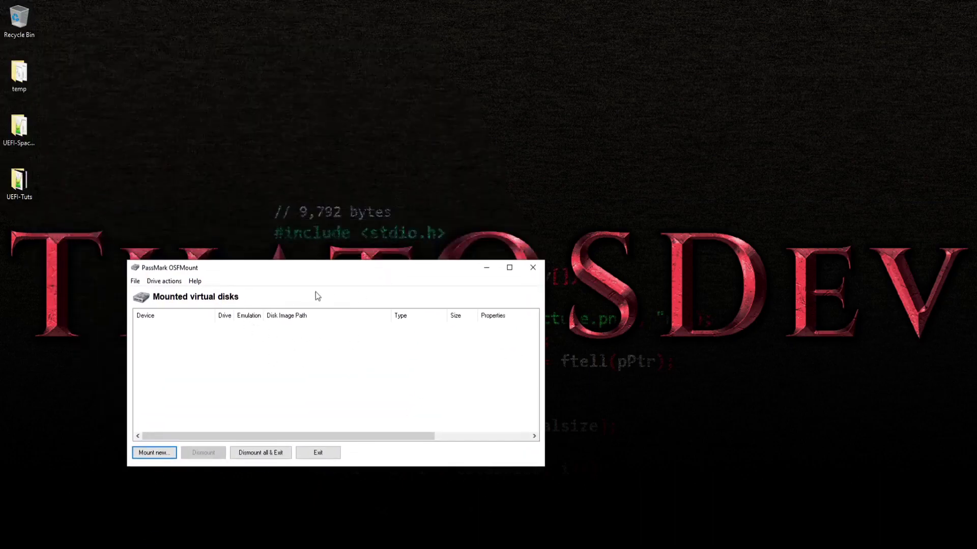
drag(334, 281, 359, 184)
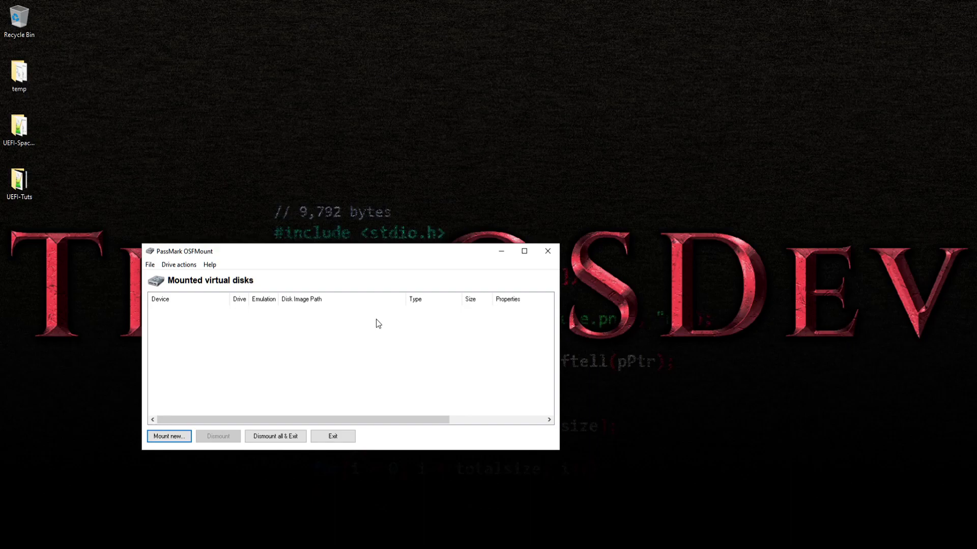
click(351, 436)
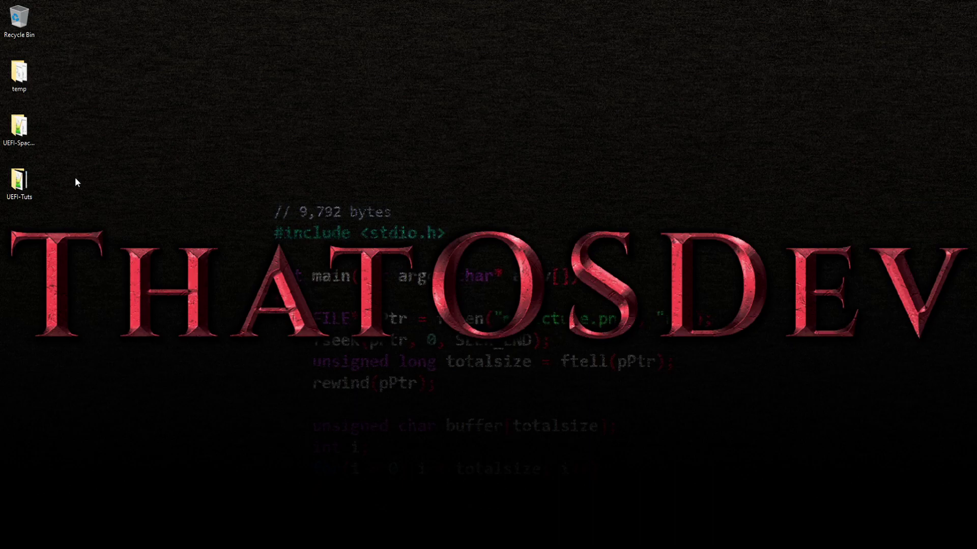
Browse into UEFI-Tuts > src > tutorial 3 and run compileEFI.bat.
double_click(18, 179)
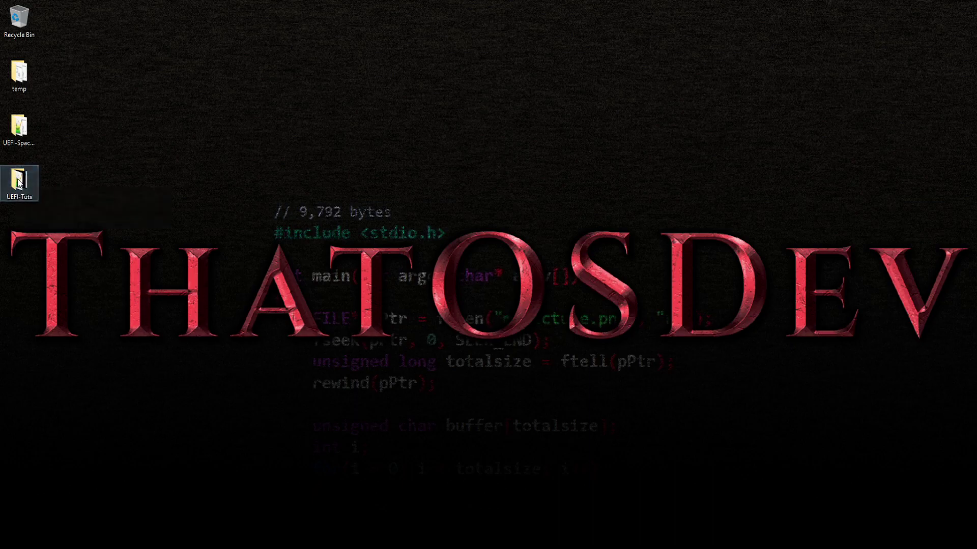
drag(606, 234, 448, 186)
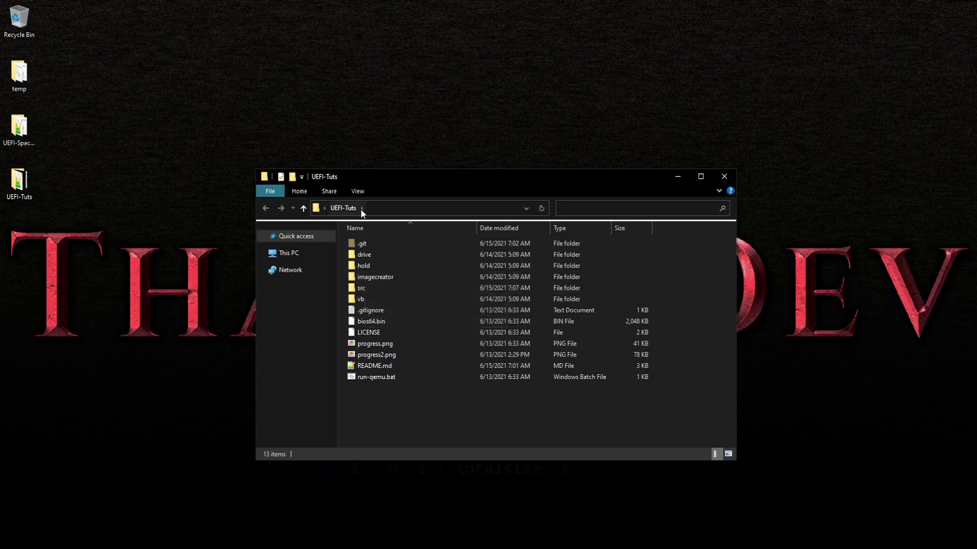
double_click(355, 287)
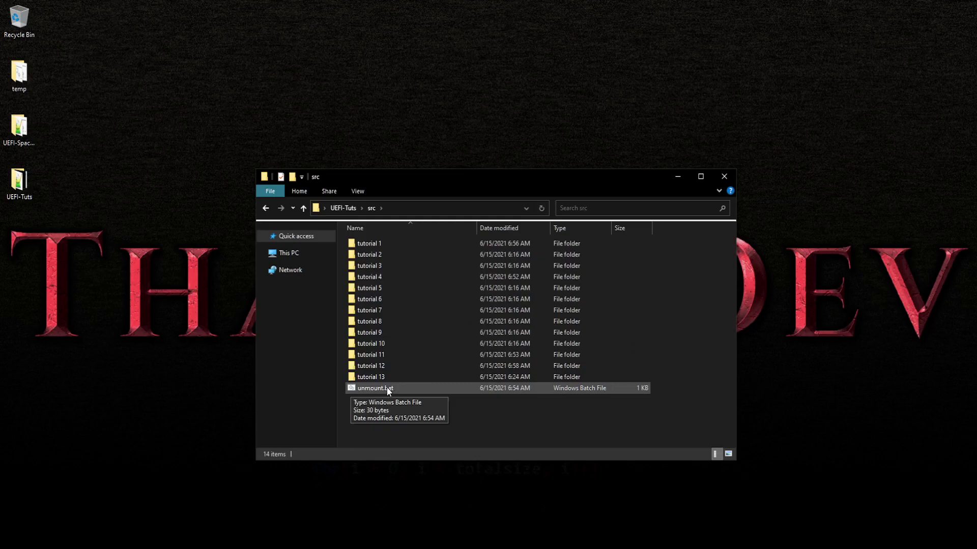
click(261, 253)
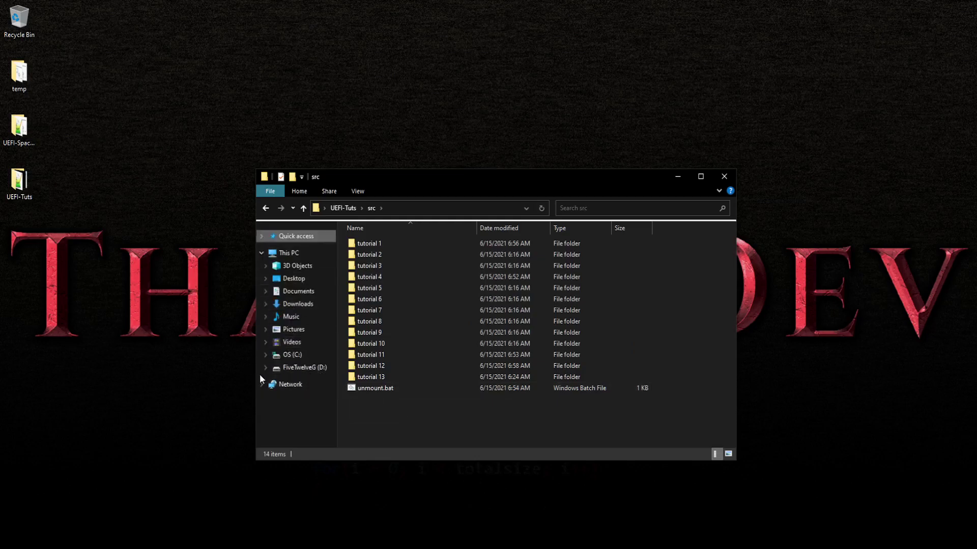
double_click(375, 266)
double_click(355, 243)
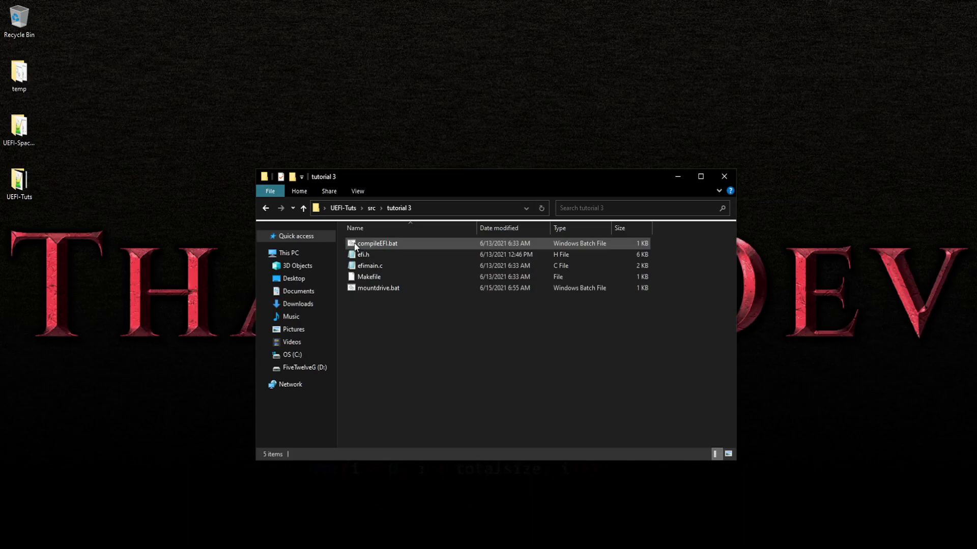
Let the compile script finish, close its console, and cut the new BOOTX64.EFI.
key(Escape)
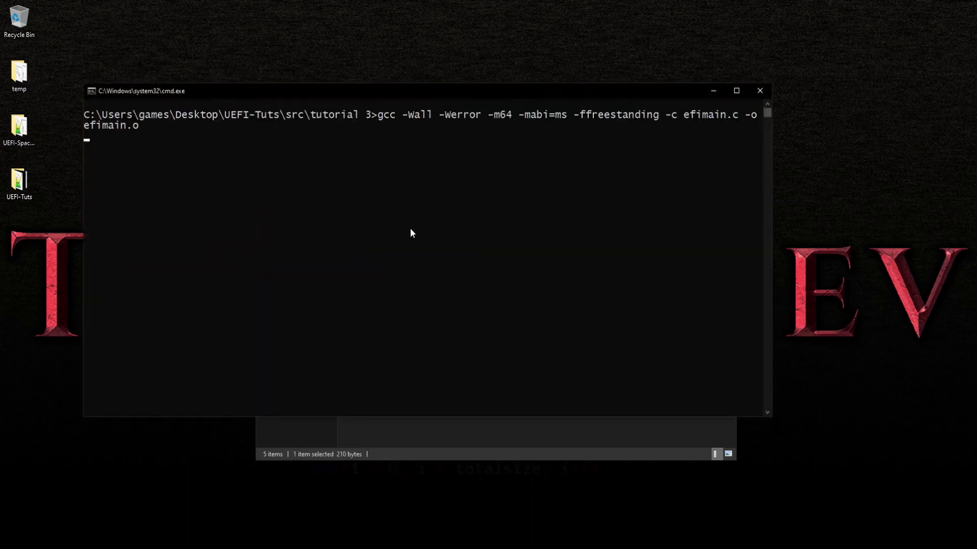
click(760, 90)
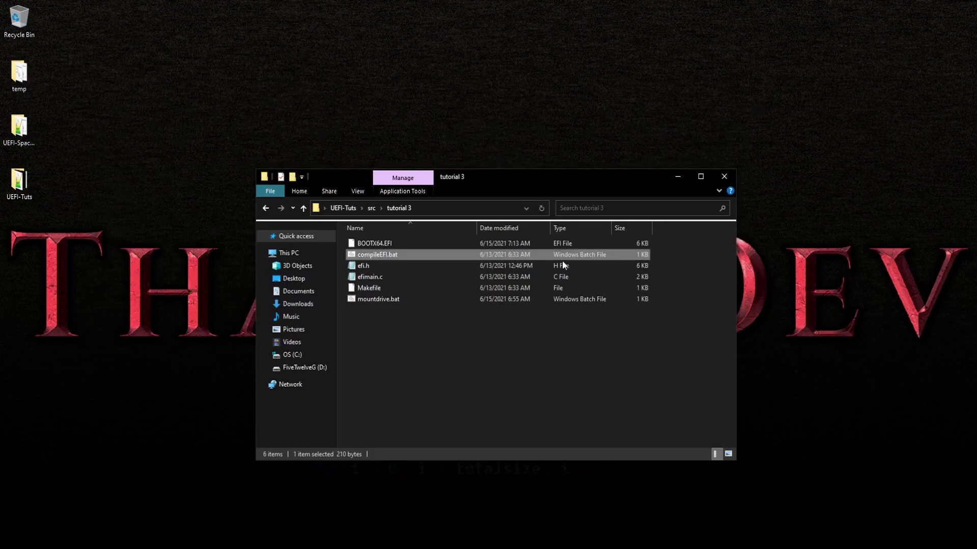
right_click(361, 243)
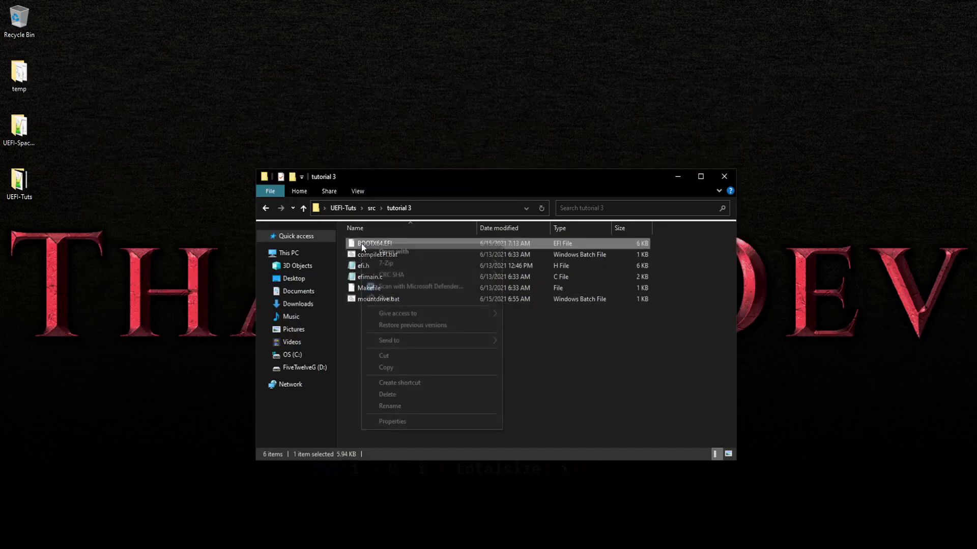
click(394, 356)
Briefly reopen and close OSFMount, then bring up the actions for mountdrive.bat.
click(159, 540)
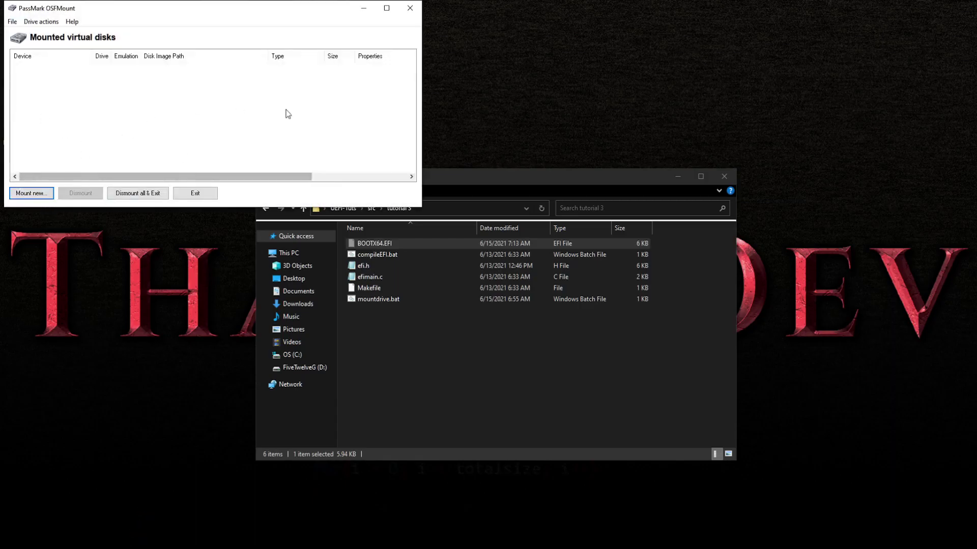
click(204, 194)
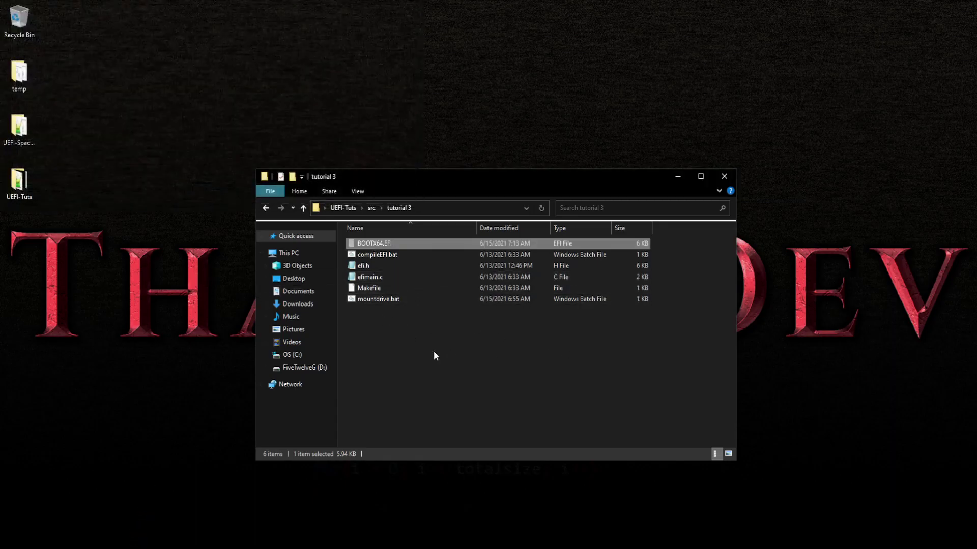
right_click(357, 299)
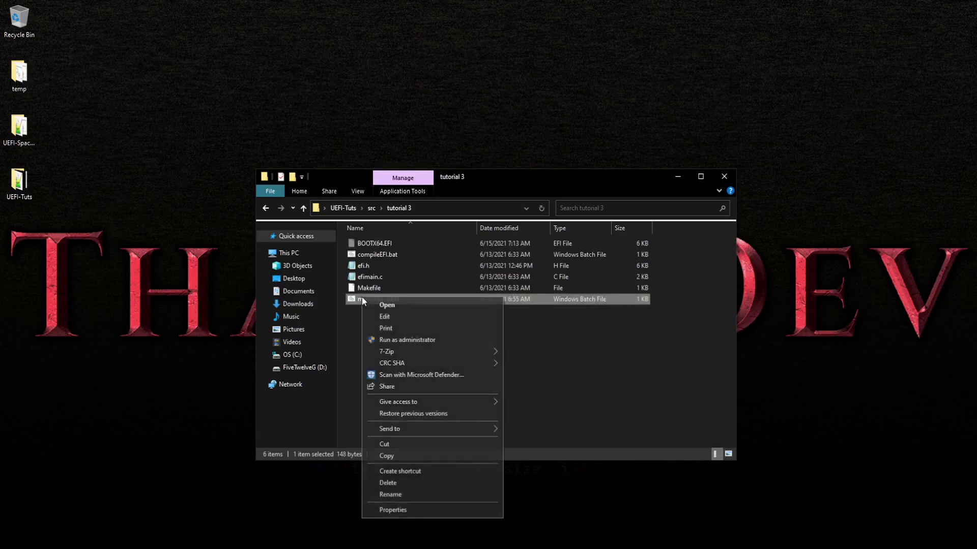
Open mountdrive.bat in Notepad and highlight the OSFMount arguments: image path, -f, drive.hdd, -a, -s.
click(390, 315)
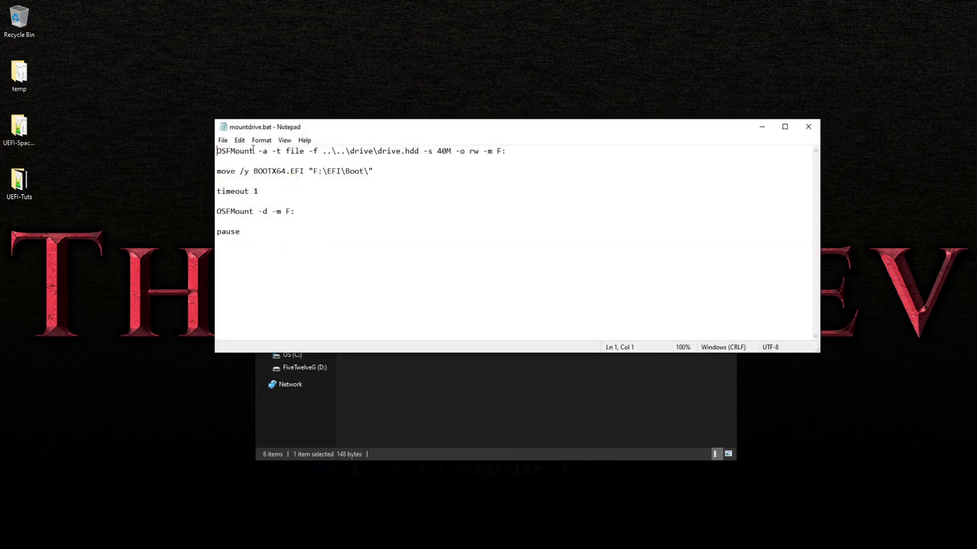
drag(218, 151, 520, 147)
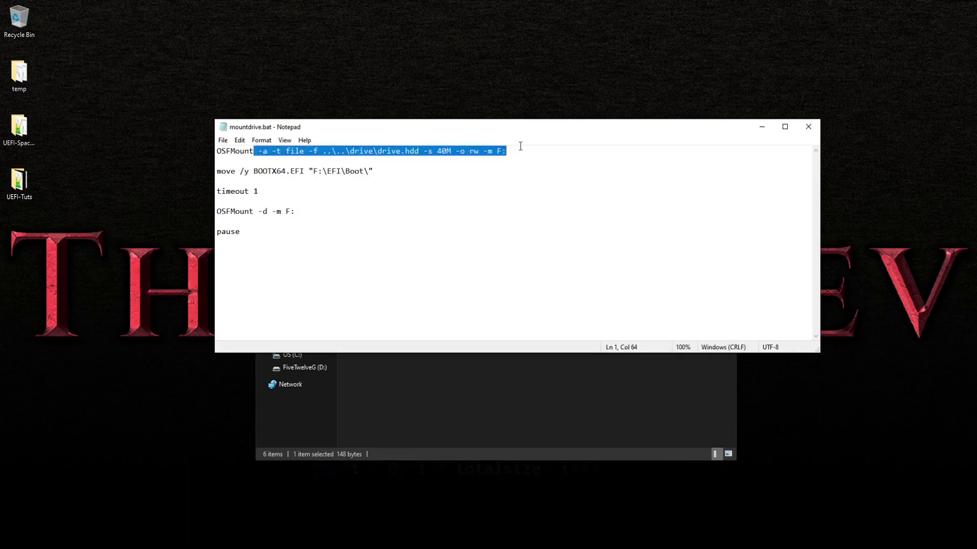
click(330, 151)
drag(323, 152, 419, 151)
click(419, 151)
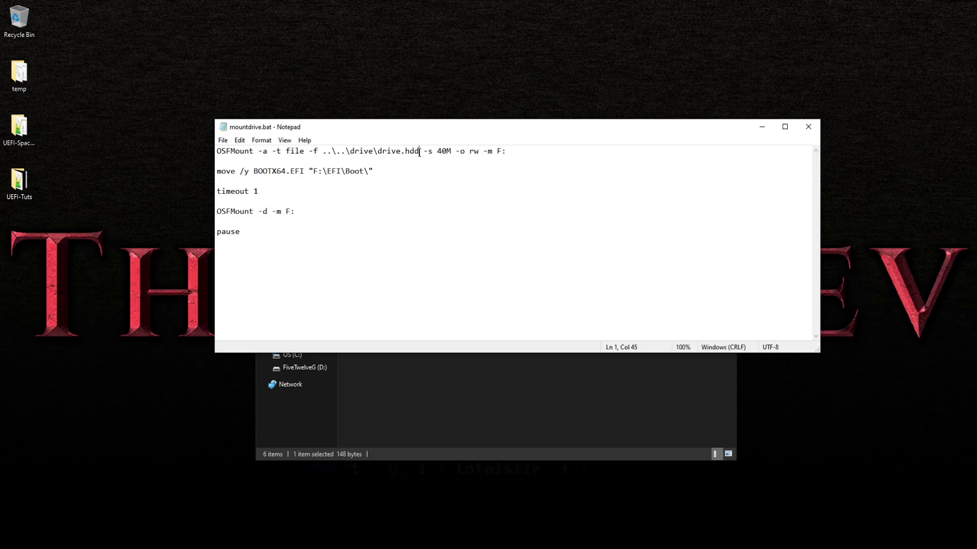
mouse_move(309, 152)
mouse_down()
mouse_move(324, 151)
mouse_move(271, 151)
mouse_move(305, 150)
mouse_up()
drag(378, 151, 419, 151)
drag(258, 151, 268, 151)
drag(423, 151, 463, 198)
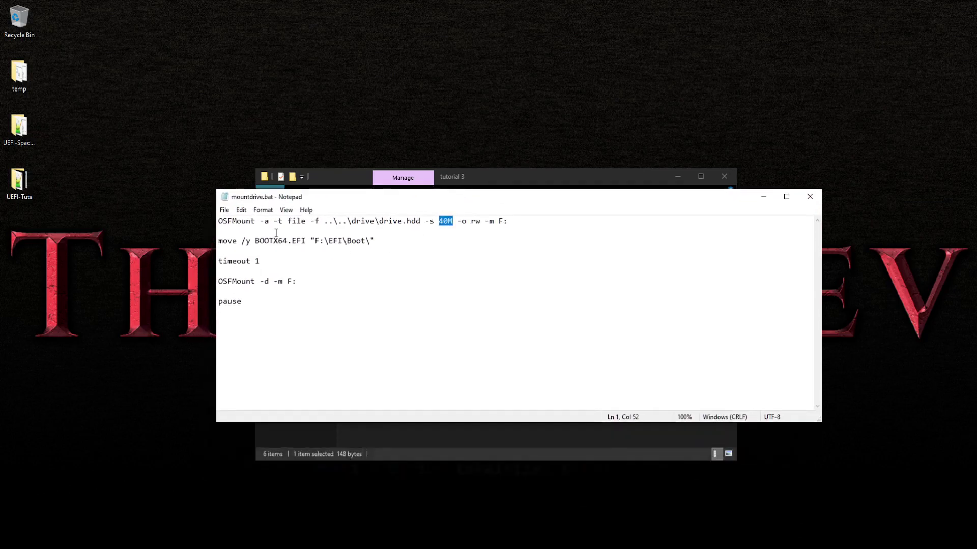
drag(255, 221, 217, 221)
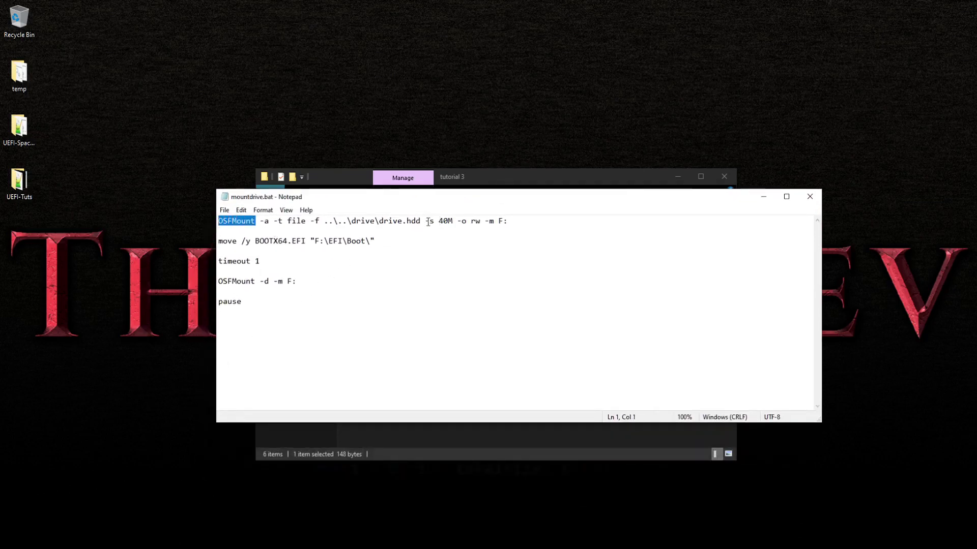
drag(426, 221, 452, 221)
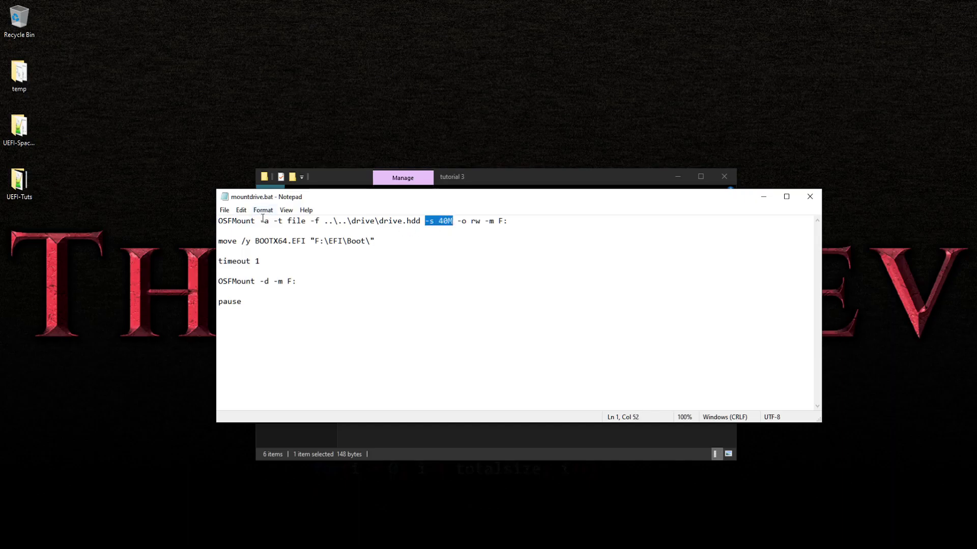
drag(261, 221, 269, 221)
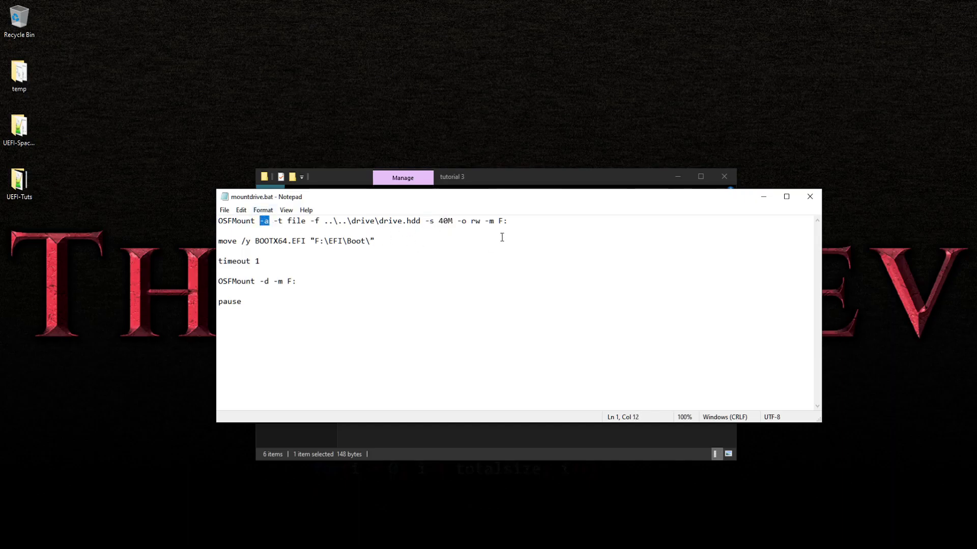
drag(457, 220, 504, 221)
drag(315, 241, 320, 241)
drag(287, 282, 292, 281)
drag(219, 222, 515, 220)
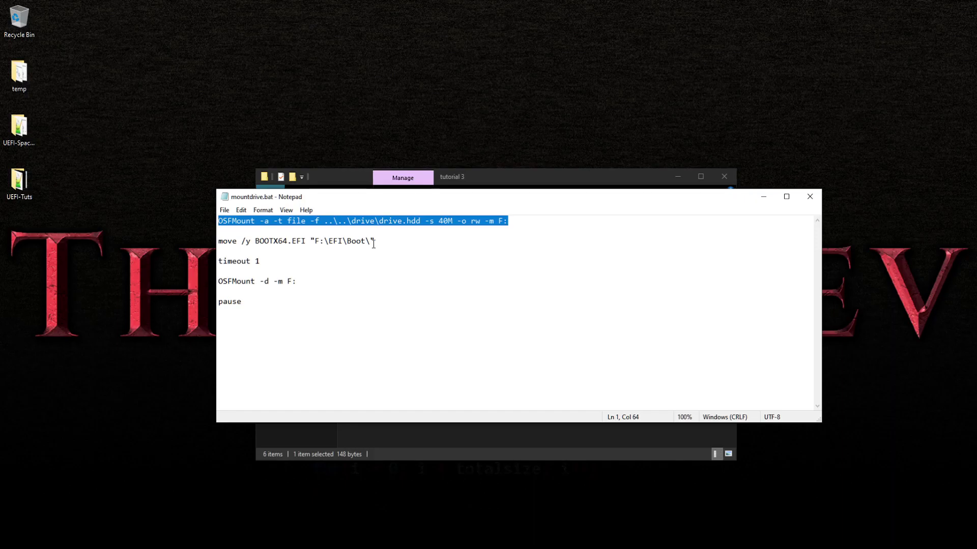
drag(374, 241, 212, 243)
click(236, 242)
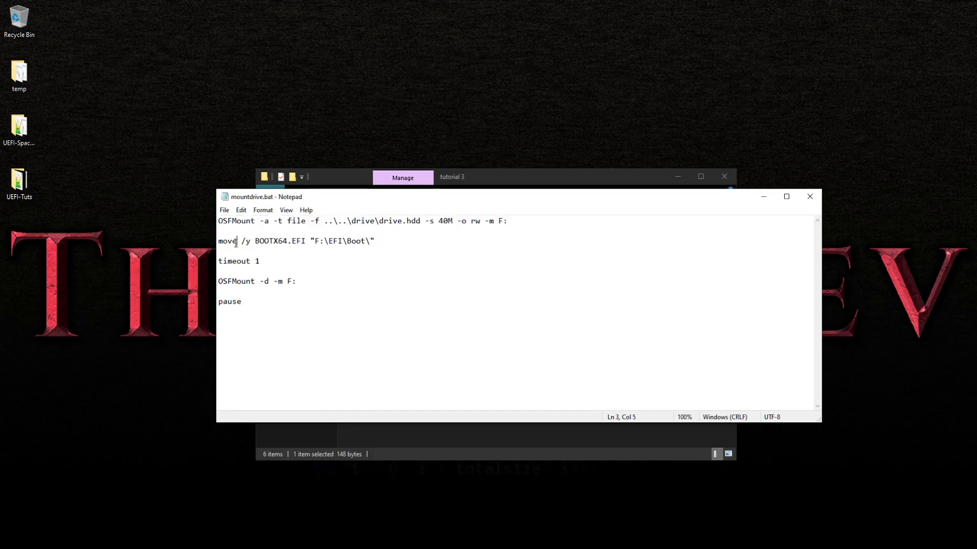
double_click(236, 242)
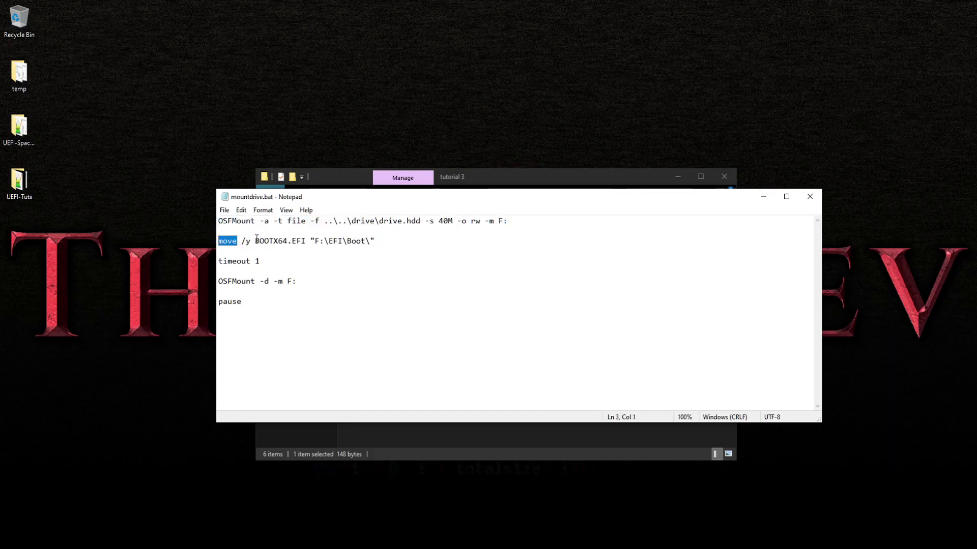
drag(255, 241, 306, 241)
drag(346, 199, 278, 303)
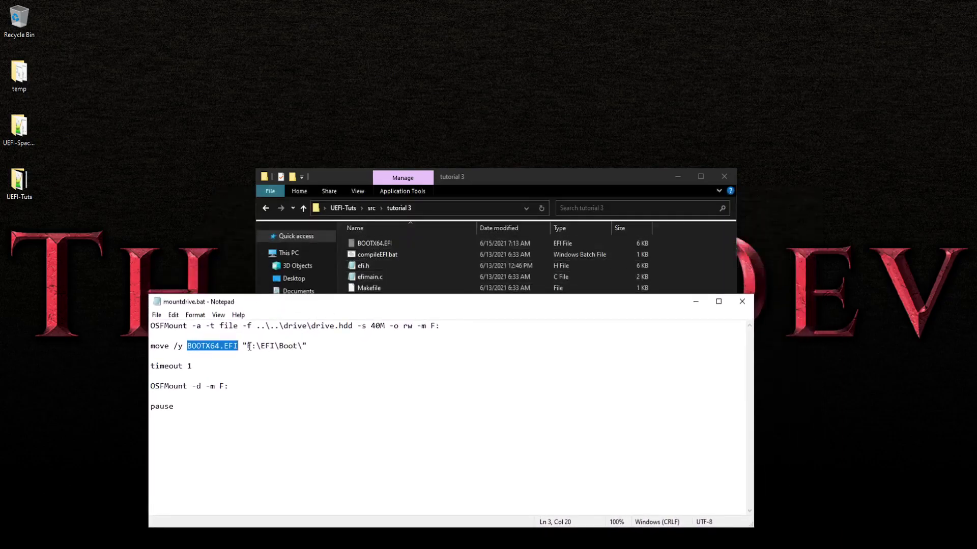
drag(243, 346, 303, 344)
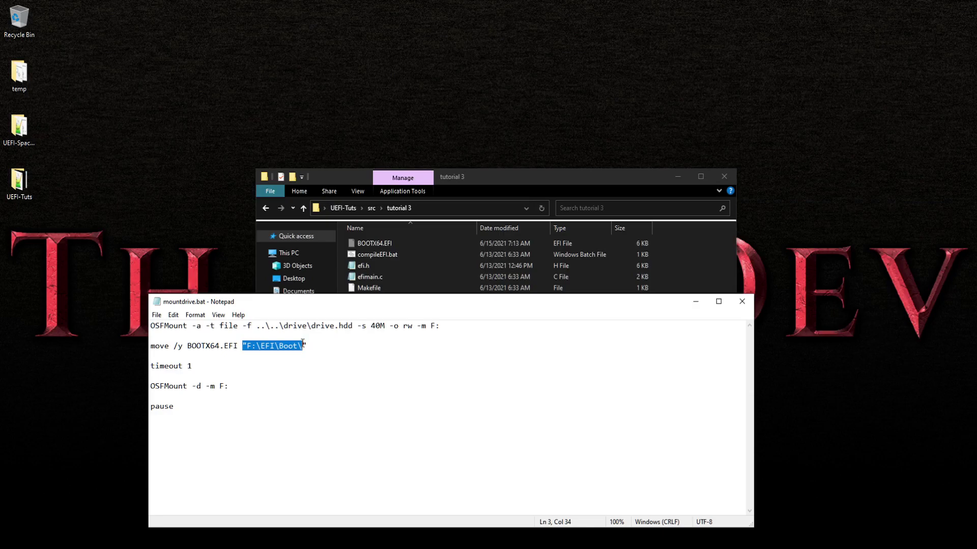
click(315, 344)
drag(207, 366, 131, 366)
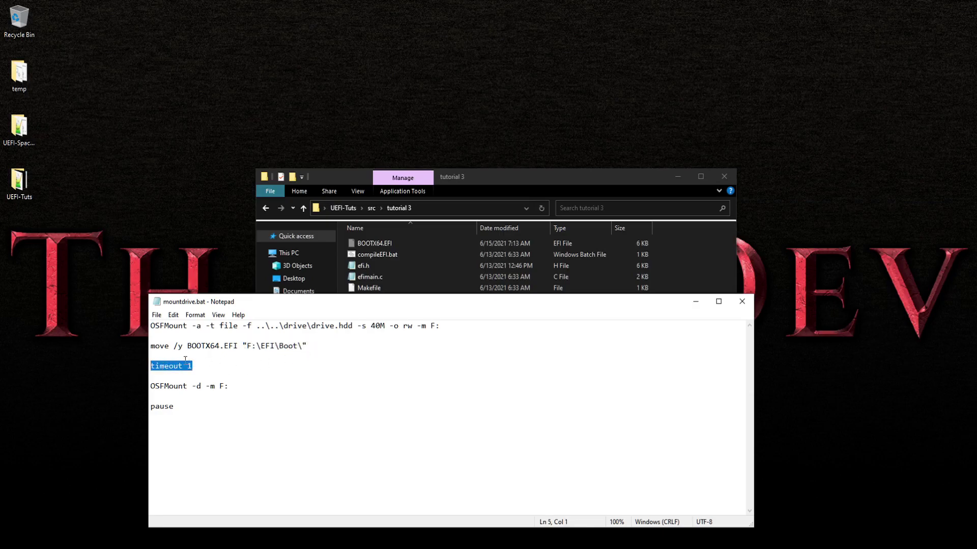
drag(236, 386, 140, 388)
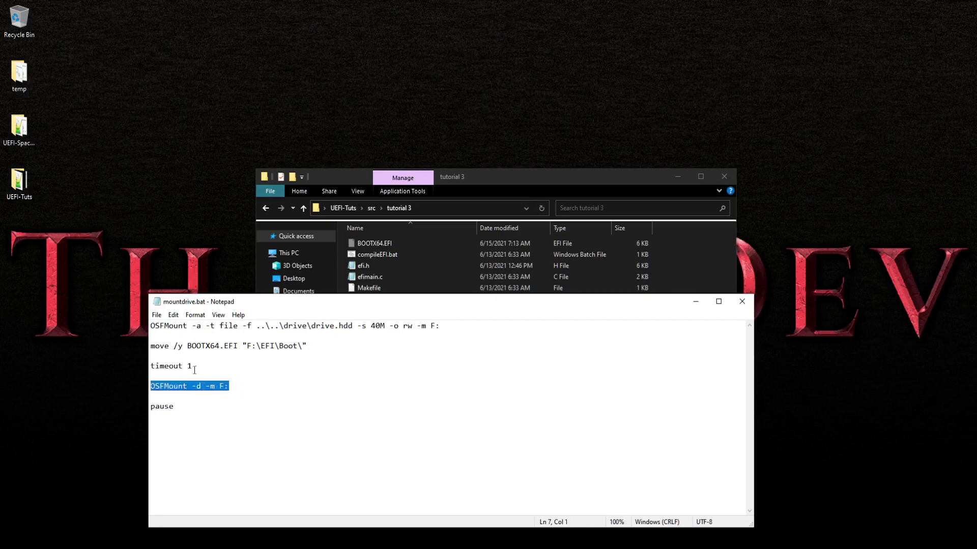
drag(193, 367, 146, 368)
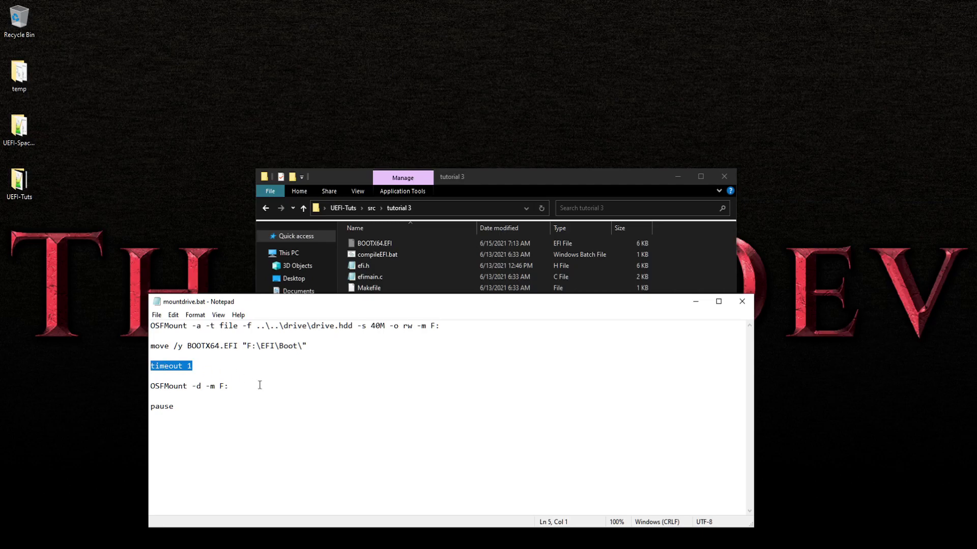
key(Right)
key(shift+Left)
text(2)
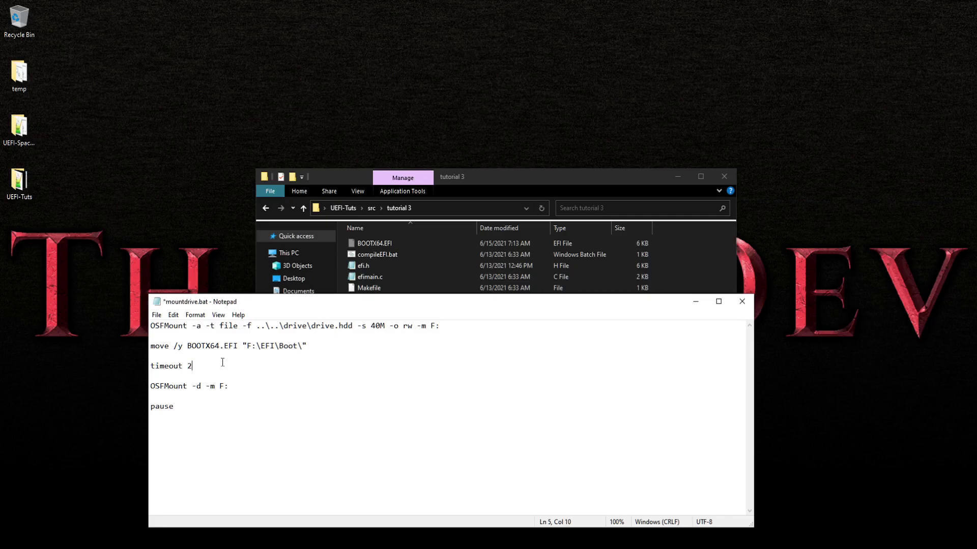
key(BackSpace)
text(3)
key(BackSpace)
text(1)
click(742, 301)
Save mountdrive.bat, run it to move BOOTX64.EFI onto drive.hdd, then go to VirtualBox Manager.
click(461, 295)
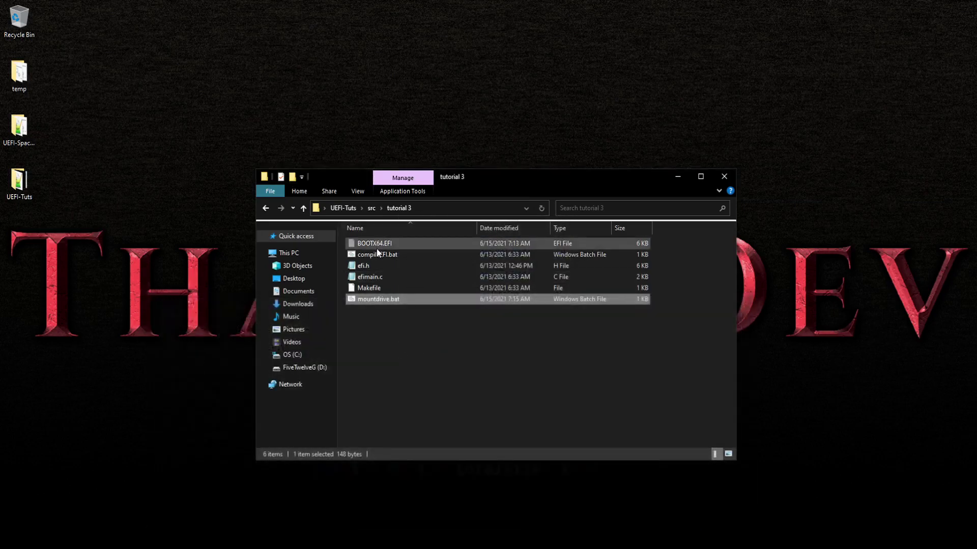
double_click(353, 299)
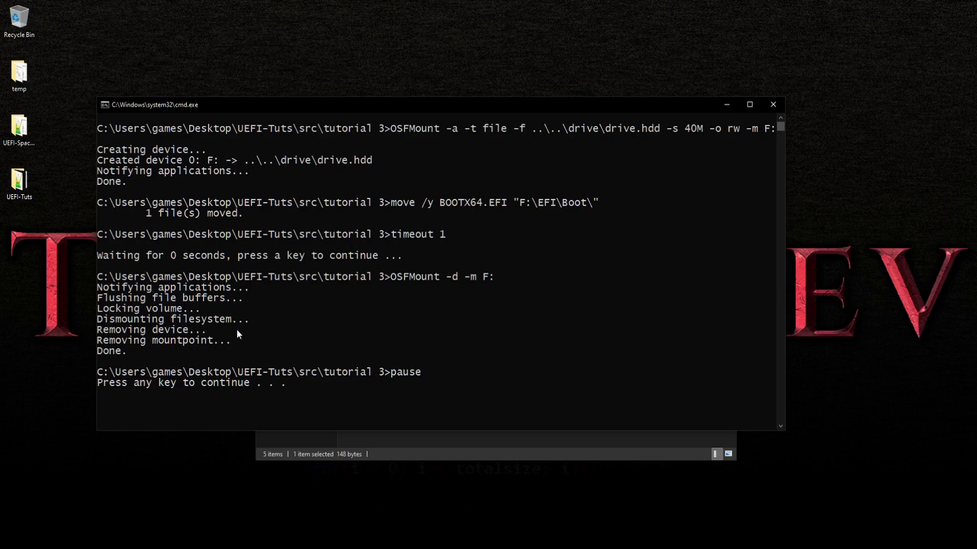
click(774, 104)
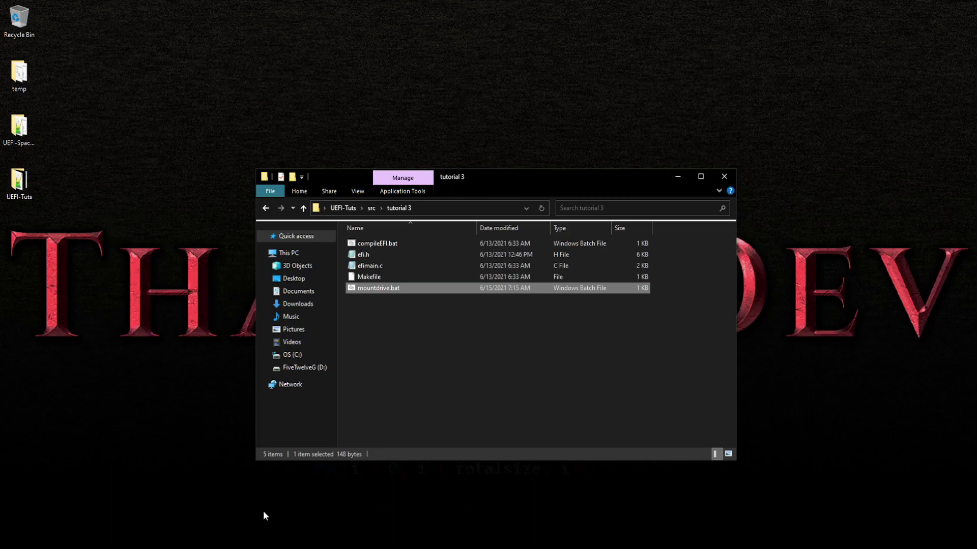
click(234, 445)
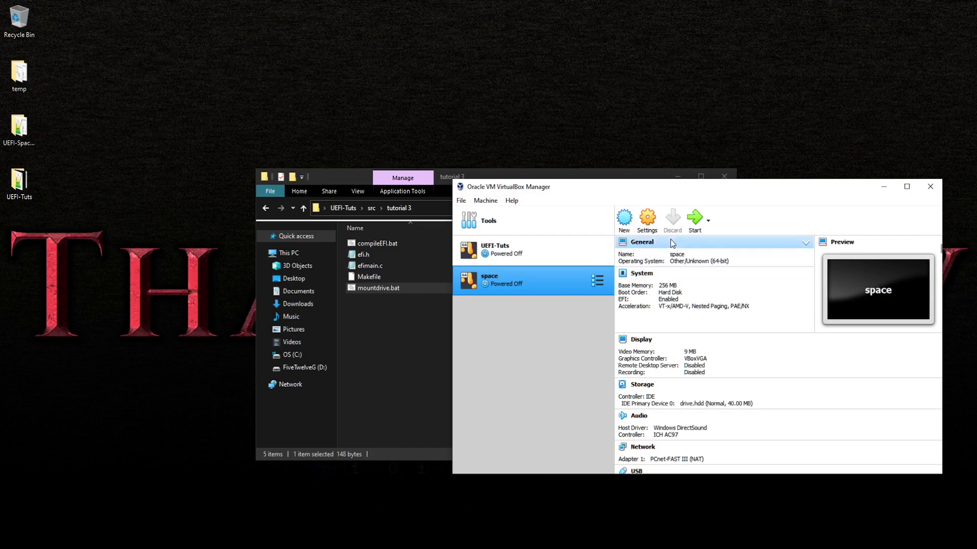
Boot the UEFI-Tuts VM past Hit Any Key, then power it off.
click(548, 249)
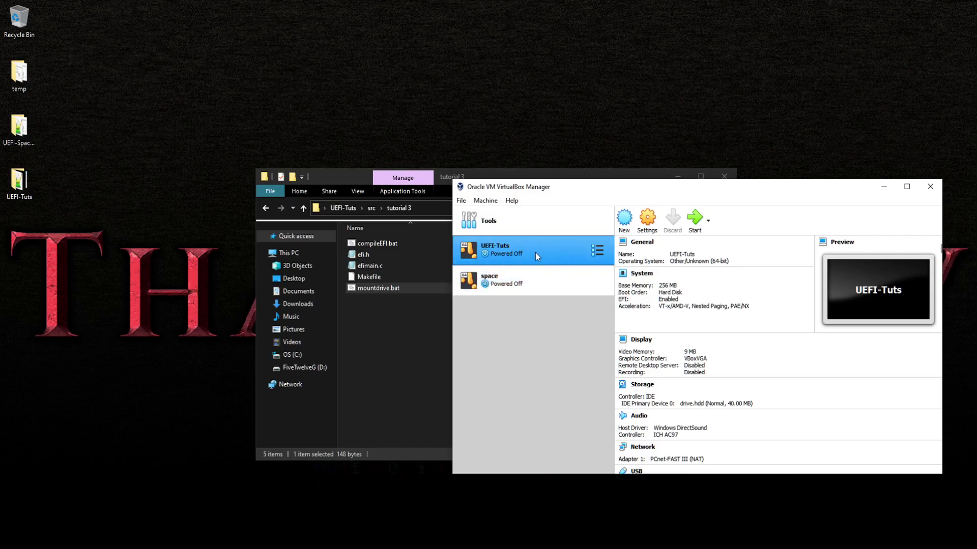
click(695, 219)
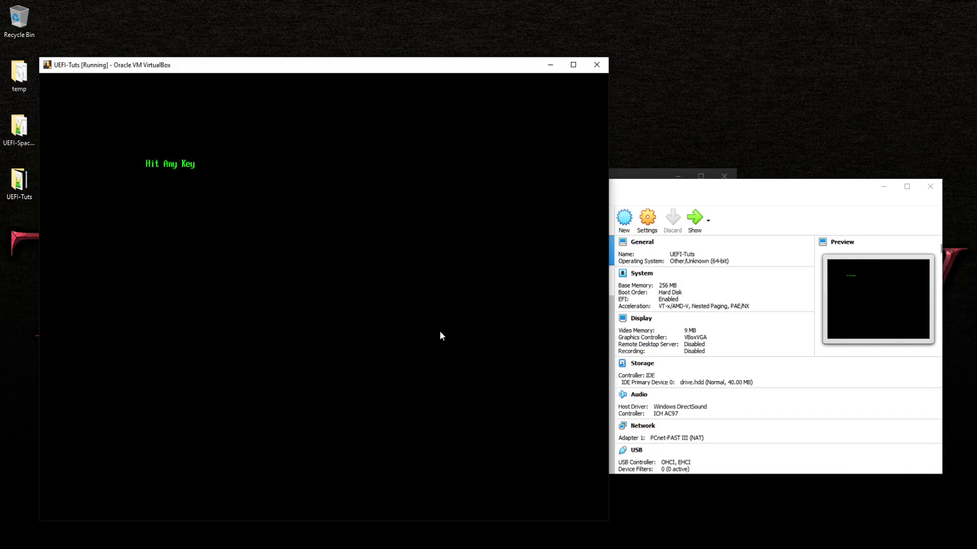
key(Return)
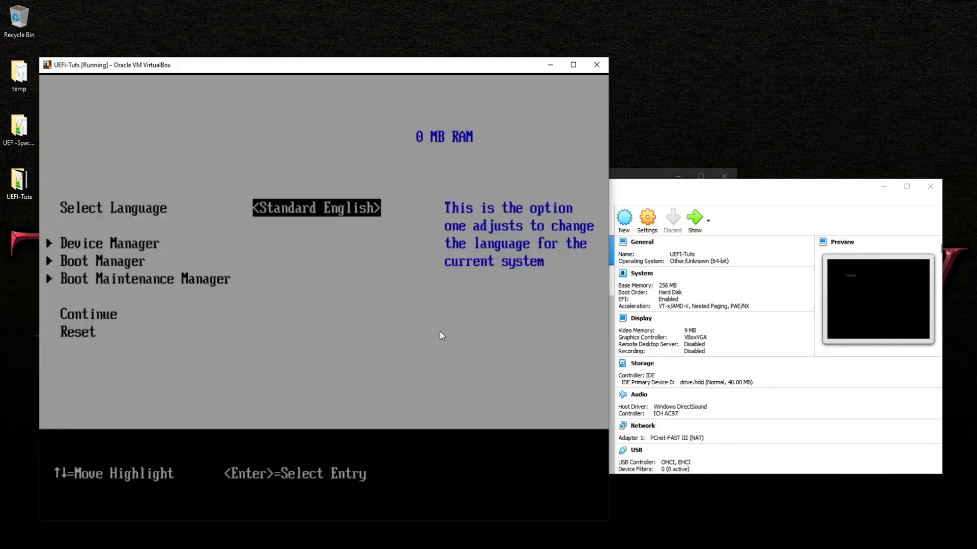
click(596, 64)
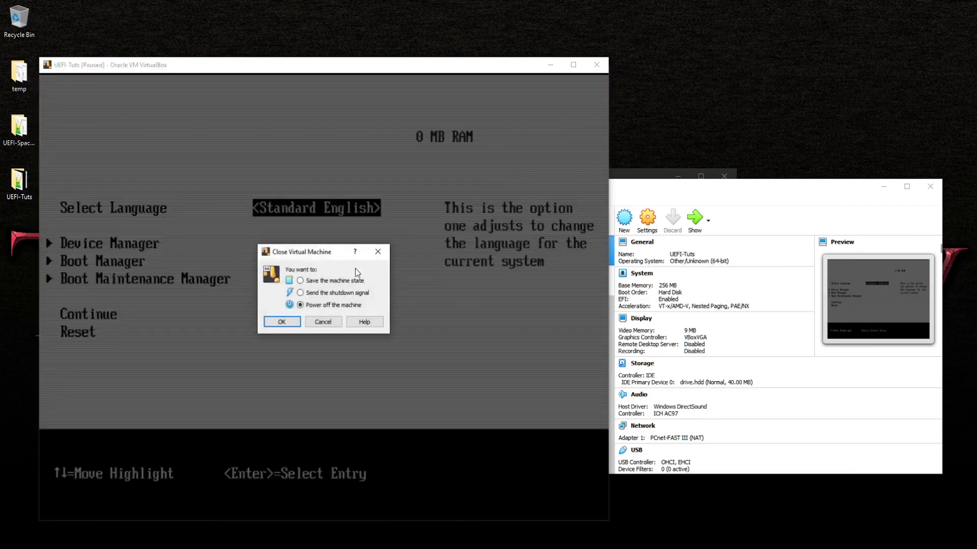
click(295, 324)
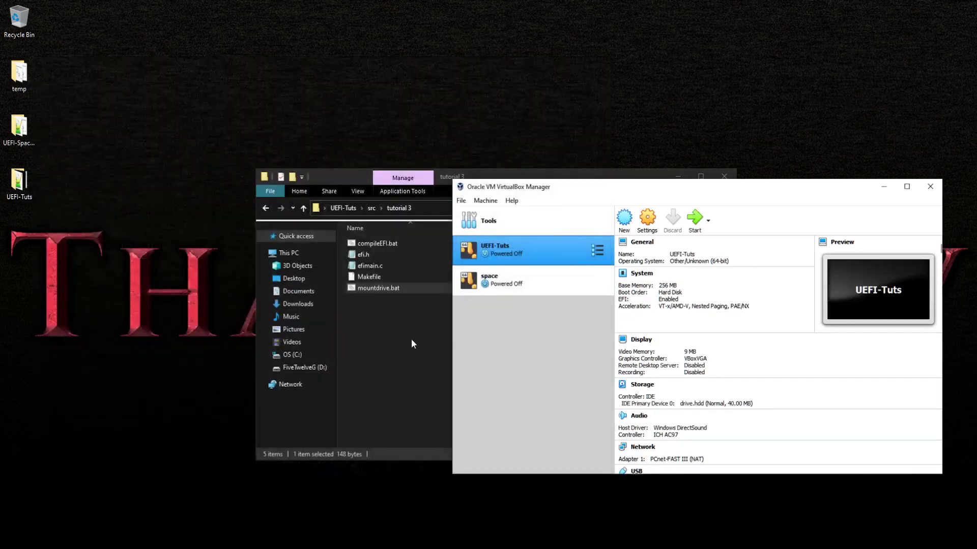
click(410, 338)
Go to the tutorial 12 folder and build BOOTX64.EFI with compileEFI.bat.
key(BackSpace)
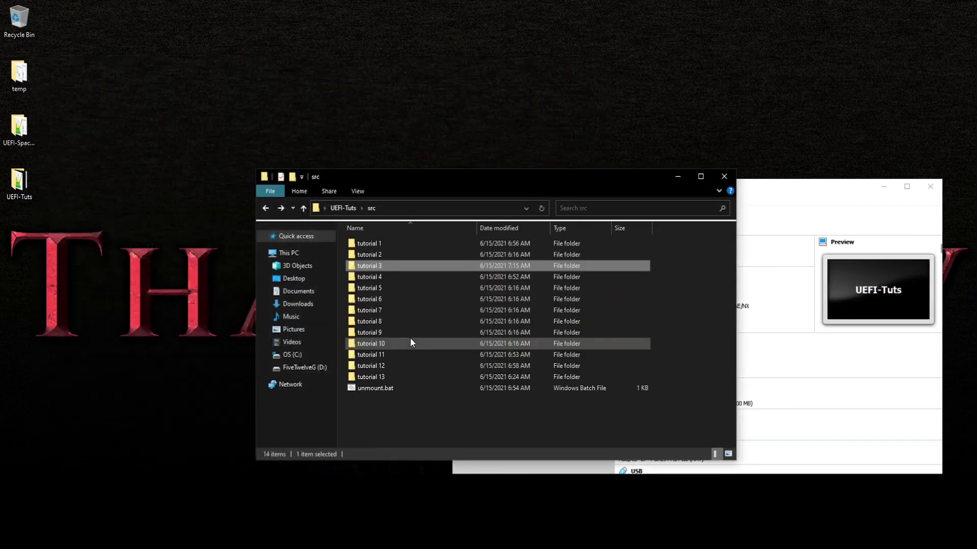
double_click(395, 368)
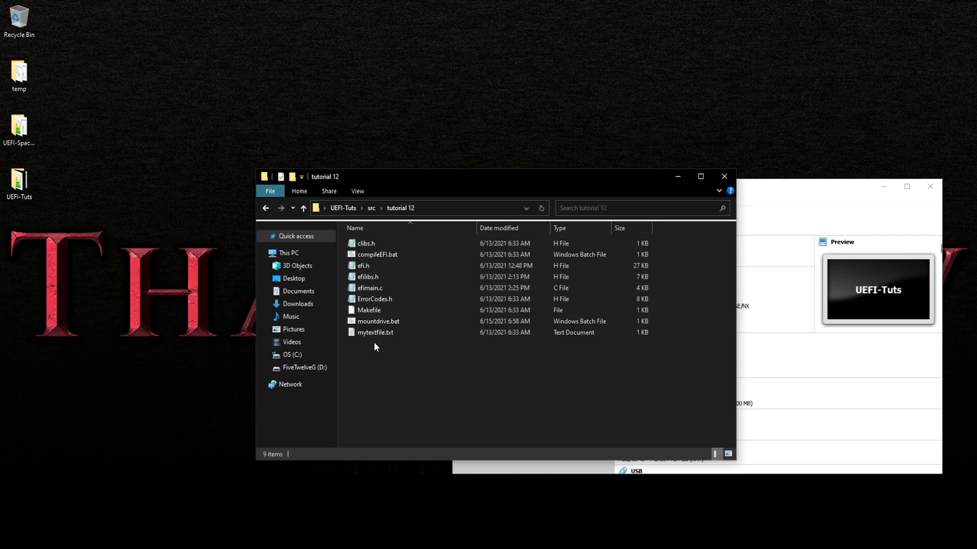
double_click(356, 255)
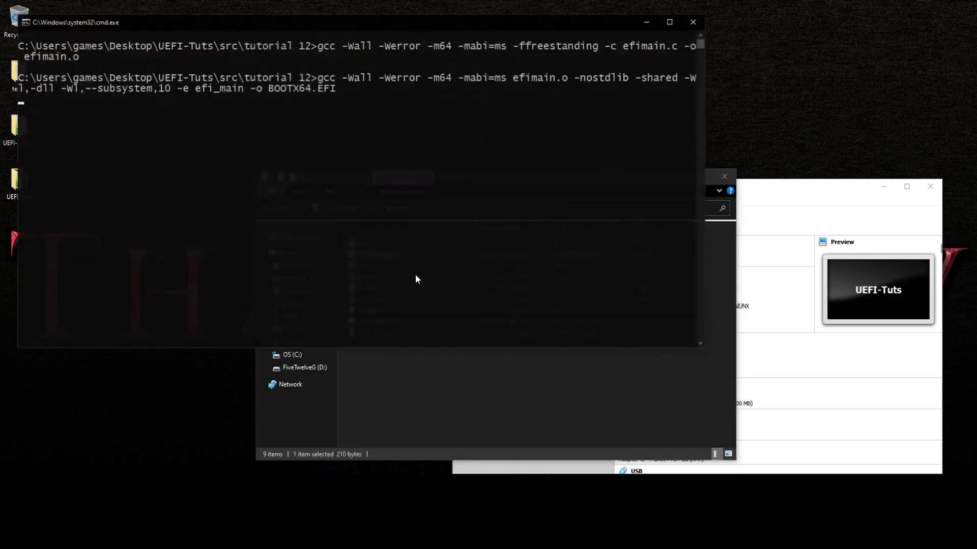
click(693, 21)
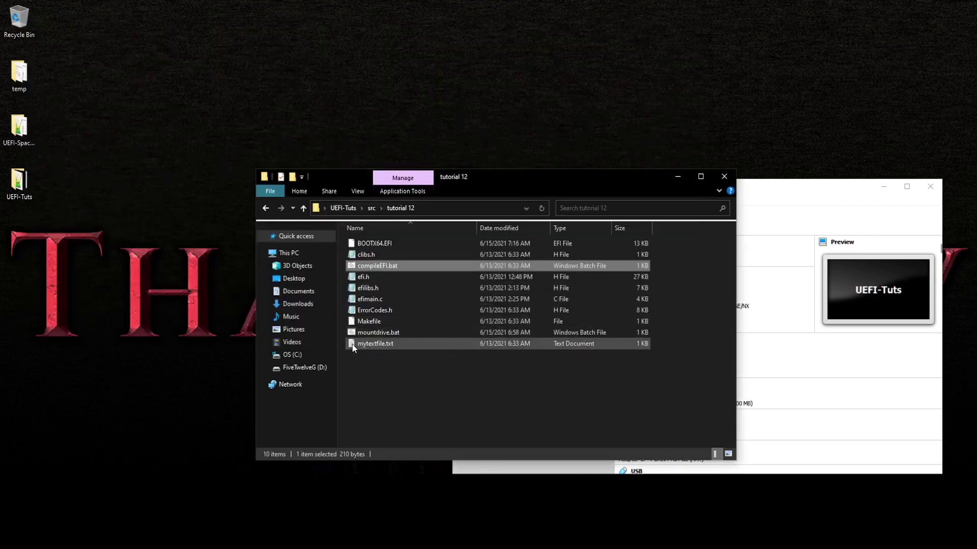
Review the BOOTX64.EFI move and mytextfile.txt copy lines in mountdrive.bat, closing it unchanged.
click(368, 330)
right_click(368, 330)
click(395, 351)
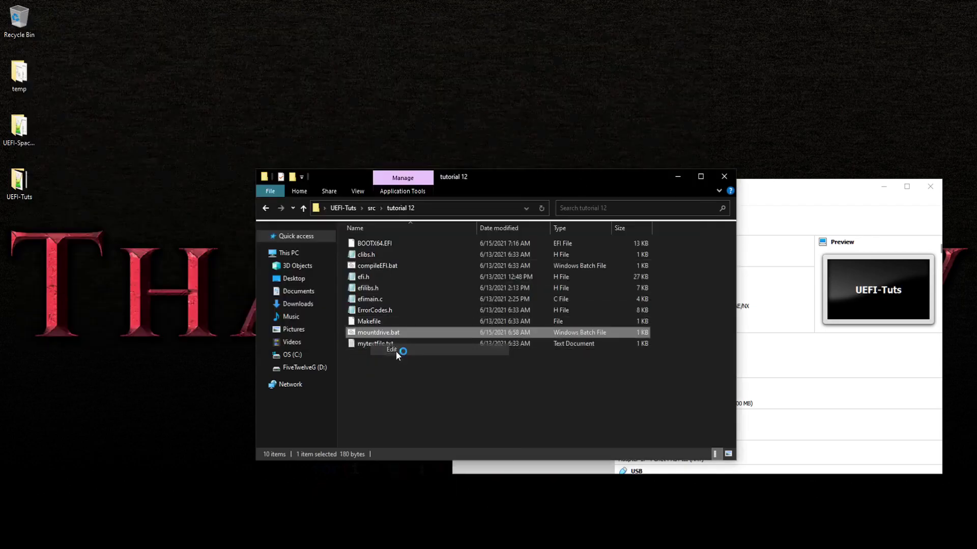
drag(288, 366, 150, 366)
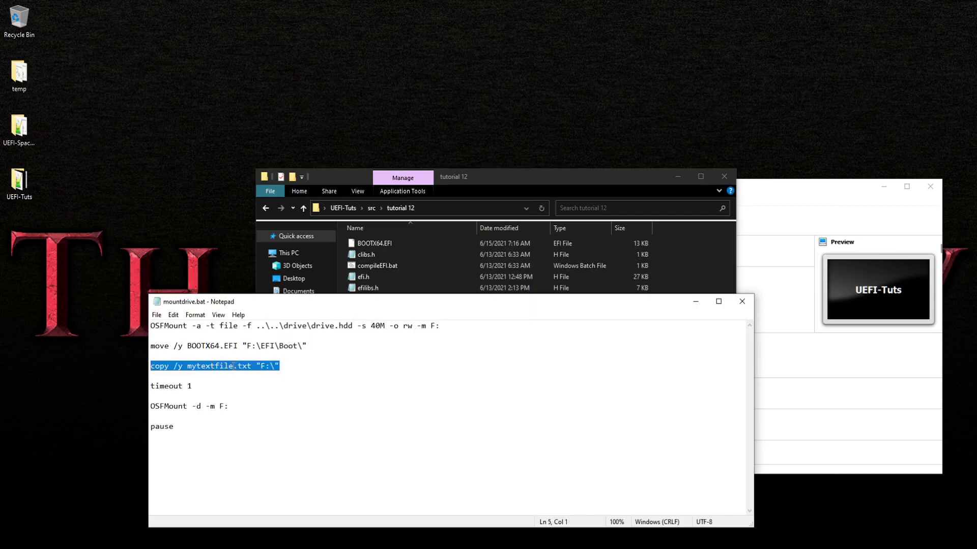
drag(332, 347, 129, 347)
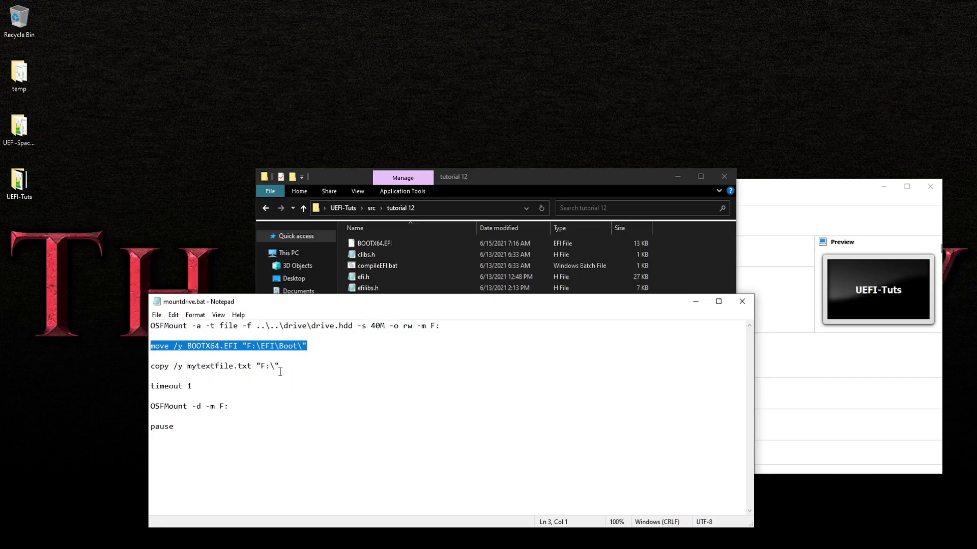
drag(285, 366, 151, 365)
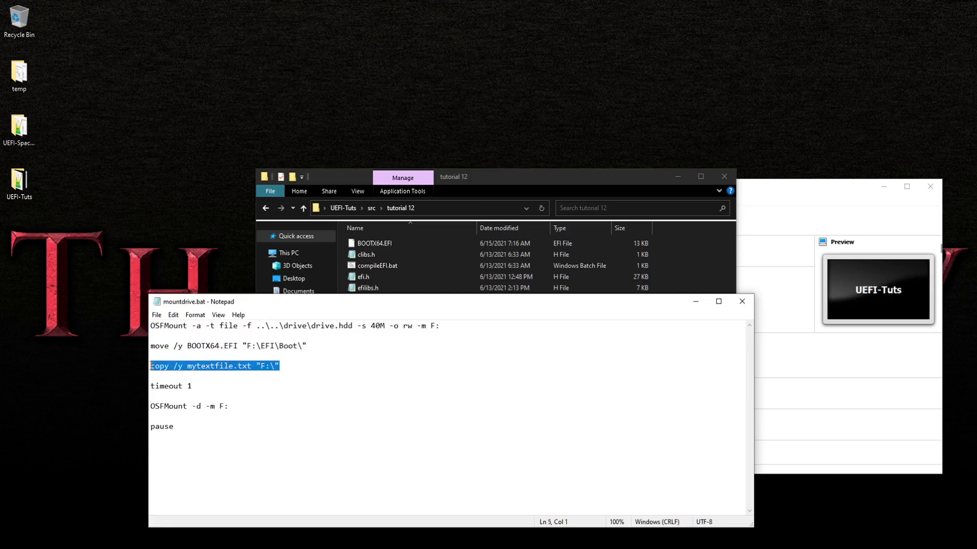
click(740, 302)
Replace one letter in mytextfile.txt's sentence with 'D' and close the file.
double_click(353, 345)
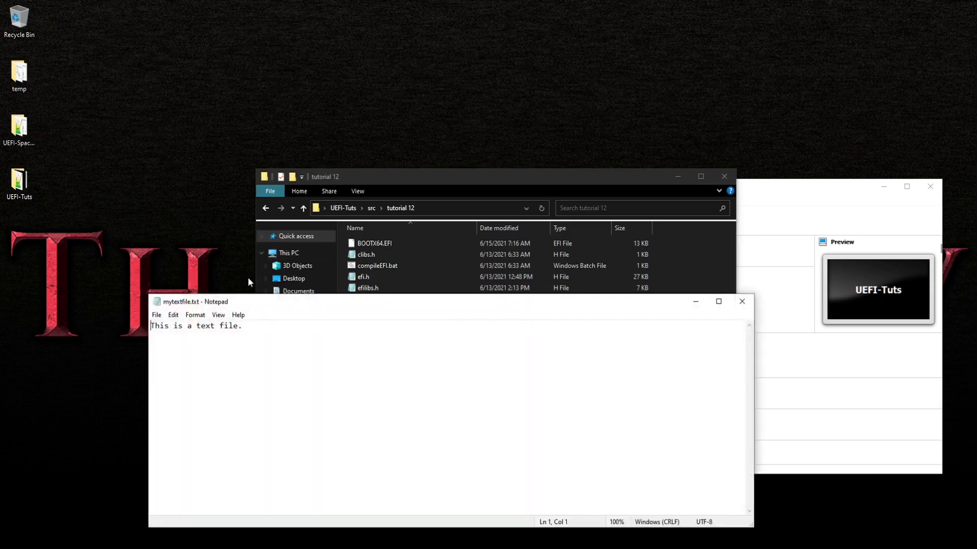
drag(183, 328, 179, 328)
text(D)
click(741, 302)
Save mytextfile.txt and delete the old BOOTX64.EFI.
click(456, 297)
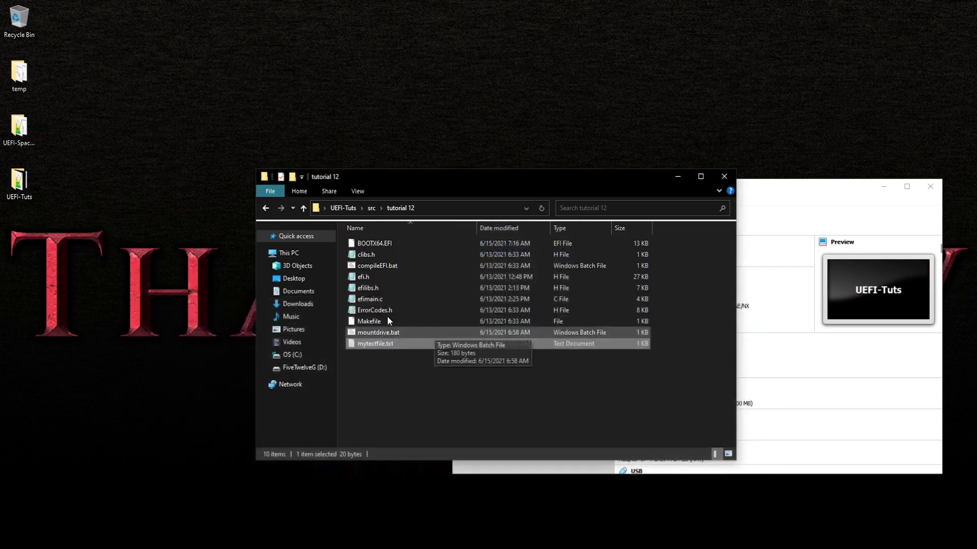
right_click(378, 243)
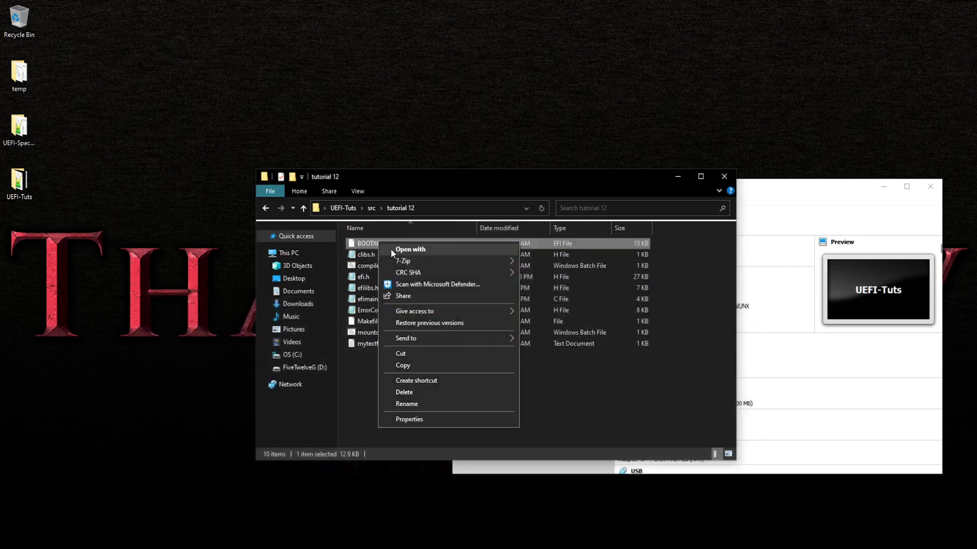
click(418, 393)
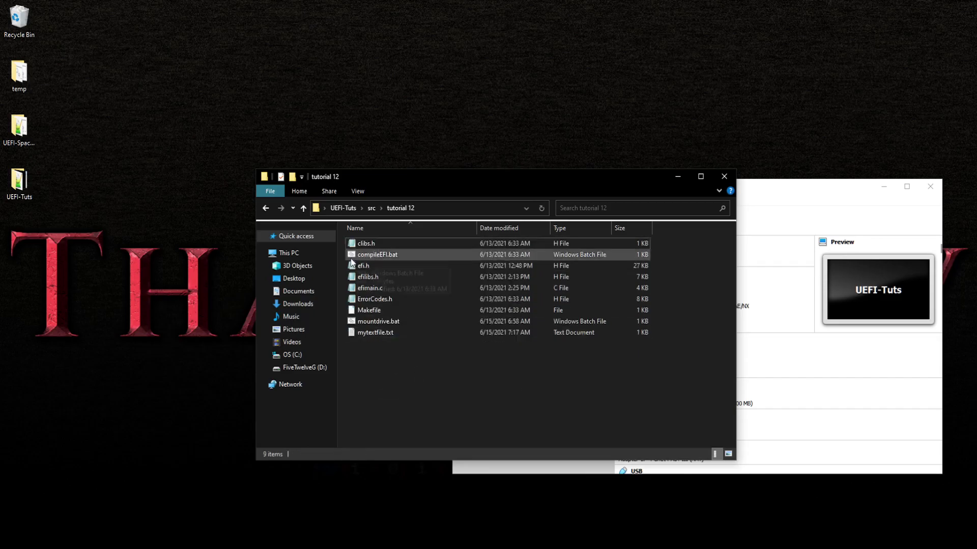
Rebuild BOOTX64.EFI with compileEFI.bat and run mountdrive.bat.
double_click(350, 255)
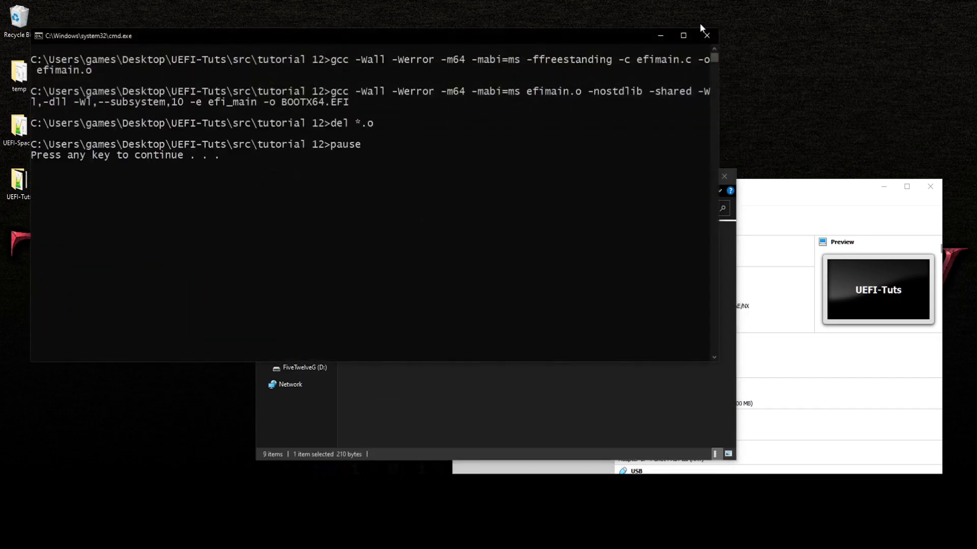
click(701, 38)
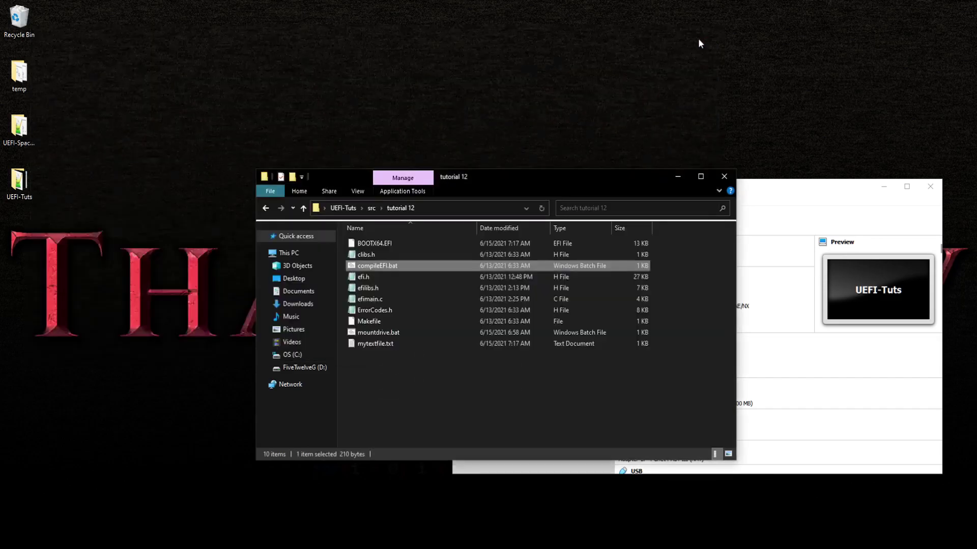
double_click(352, 331)
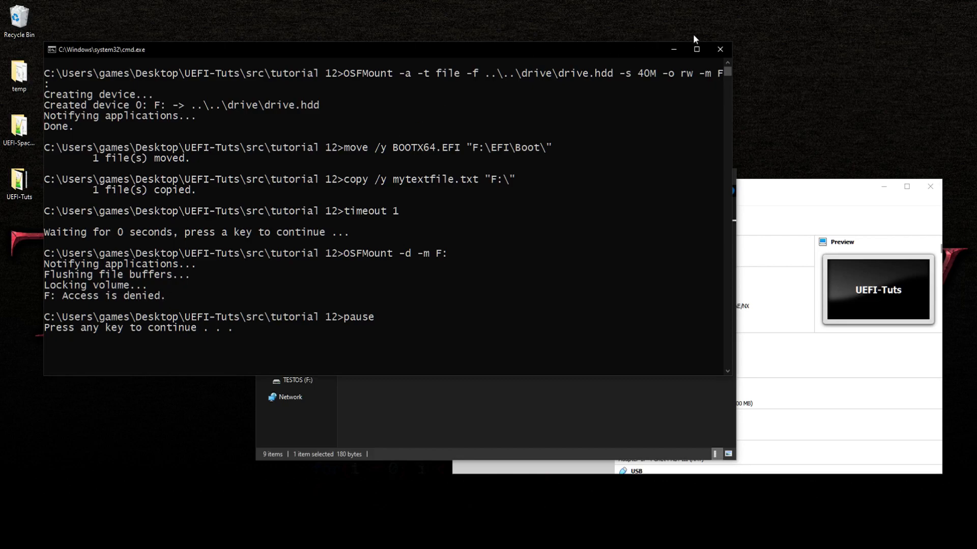
Run unmount.bat from the src folder, then close its failed console.
click(722, 53)
key(alt+Up)
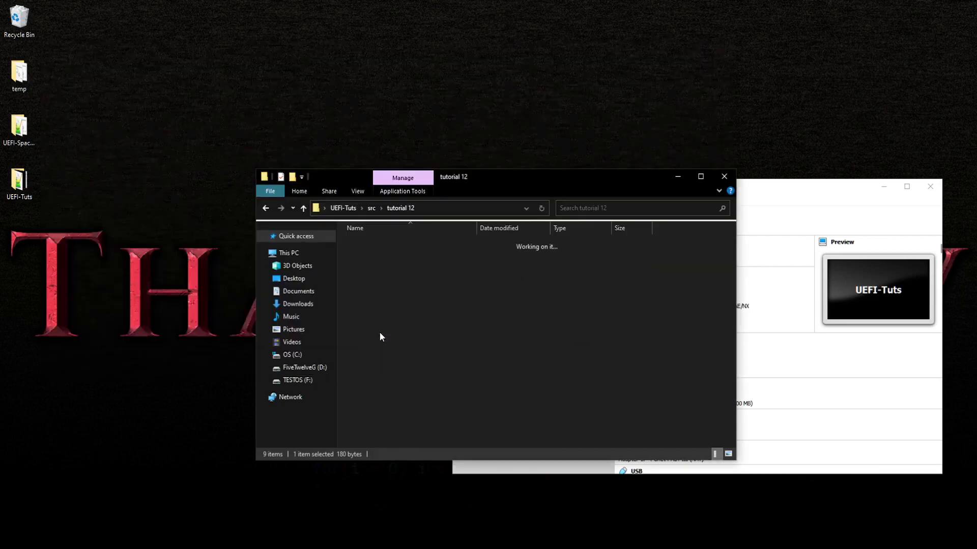
click(353, 389)
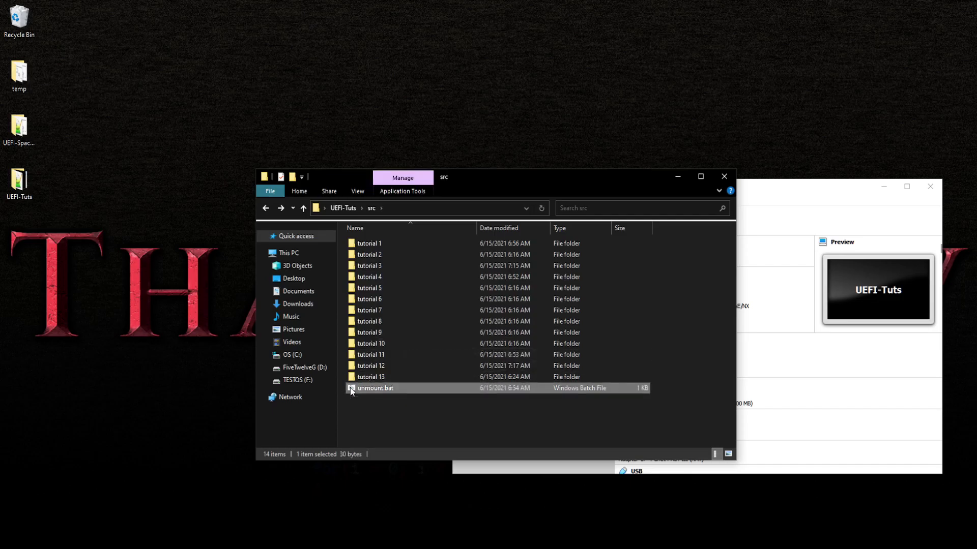
double_click(351, 390)
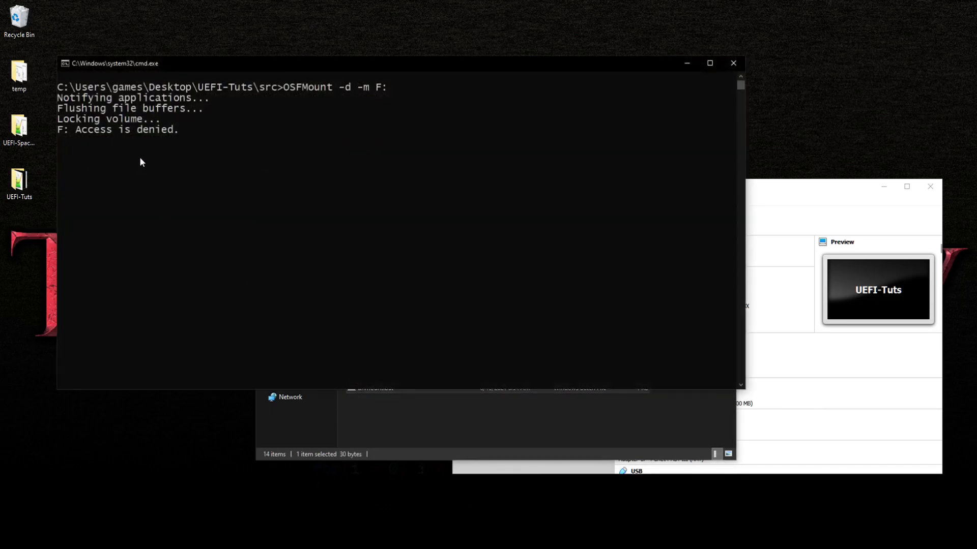
click(734, 68)
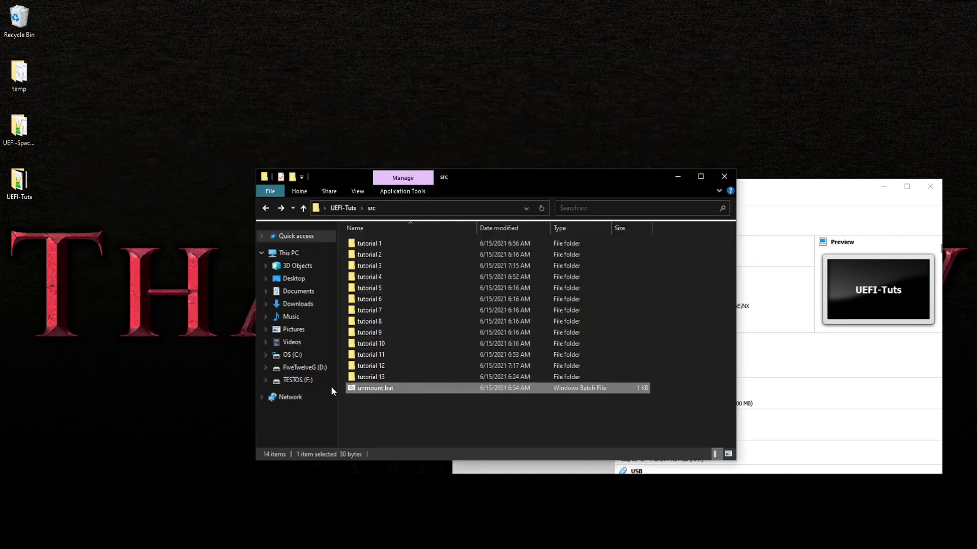
Force-dismount the F: disk in OSFMount and exit the program.
click(124, 510)
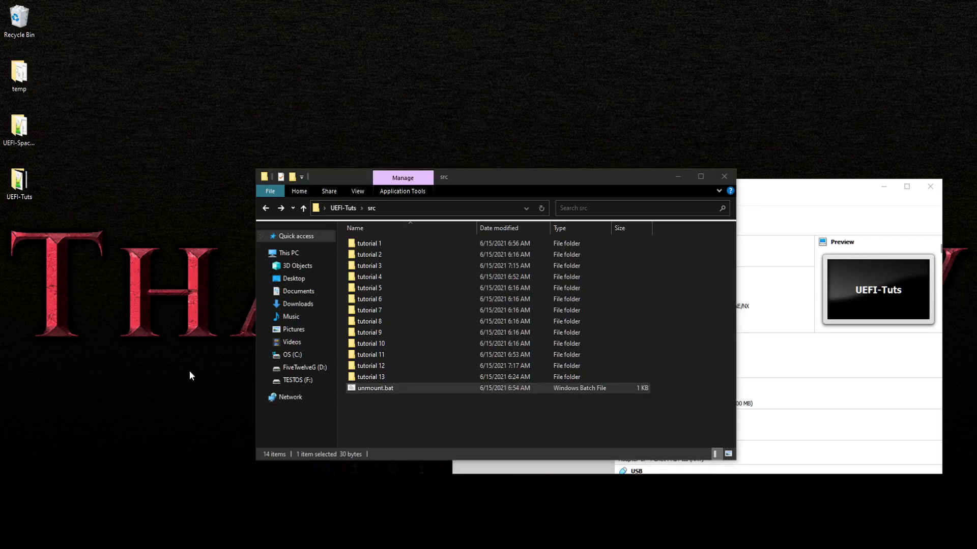
click(69, 67)
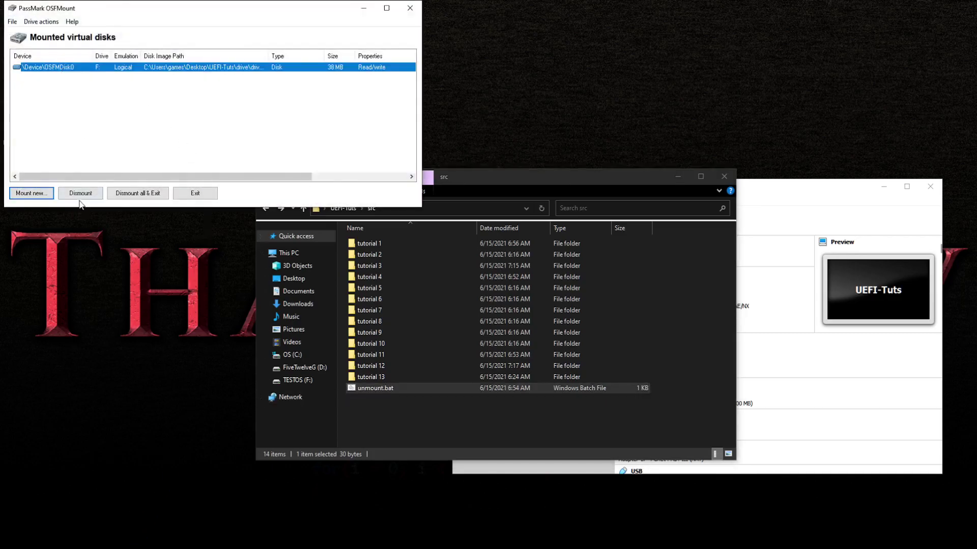
click(80, 194)
click(516, 327)
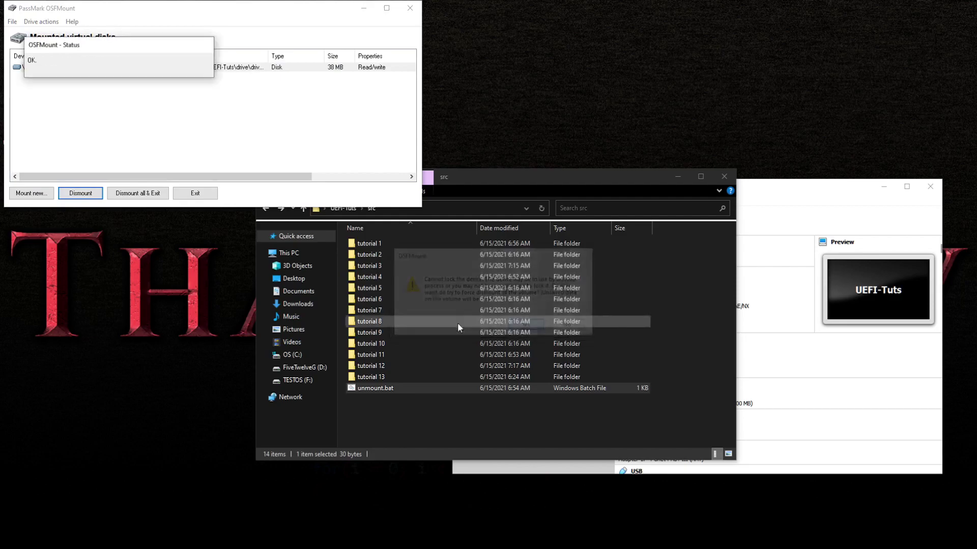
click(183, 197)
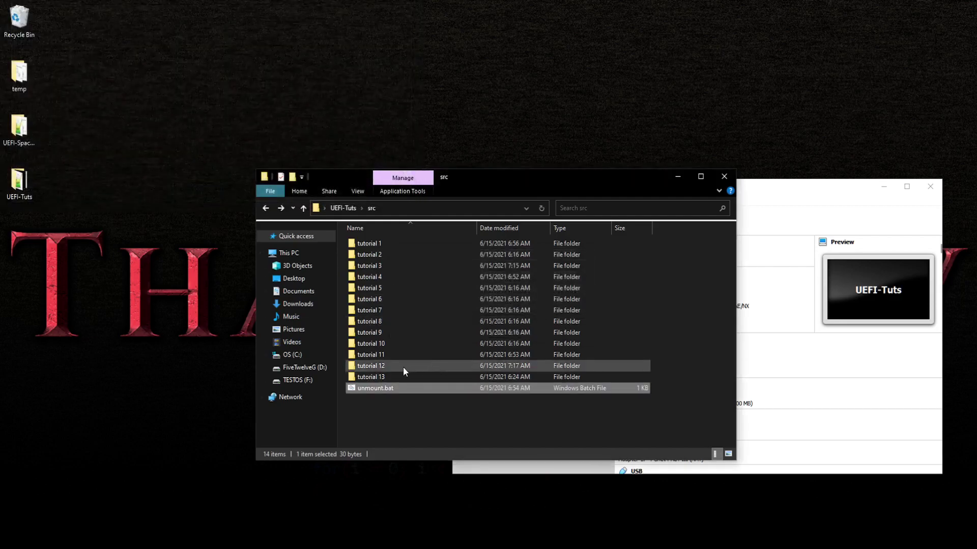
Edit mountdrive.bat in Notepad, changing timeout 1 to timeout 3.
double_click(402, 366)
right_click(375, 320)
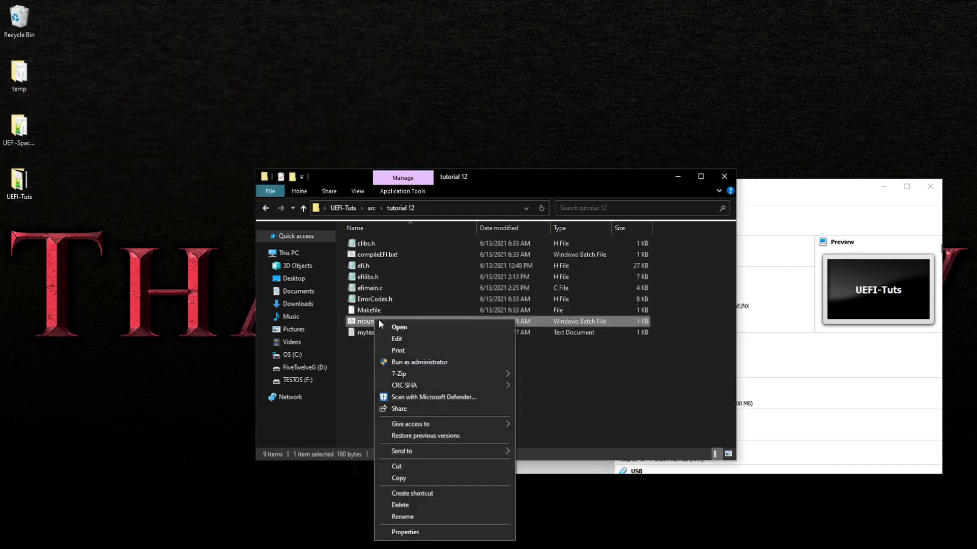
click(404, 338)
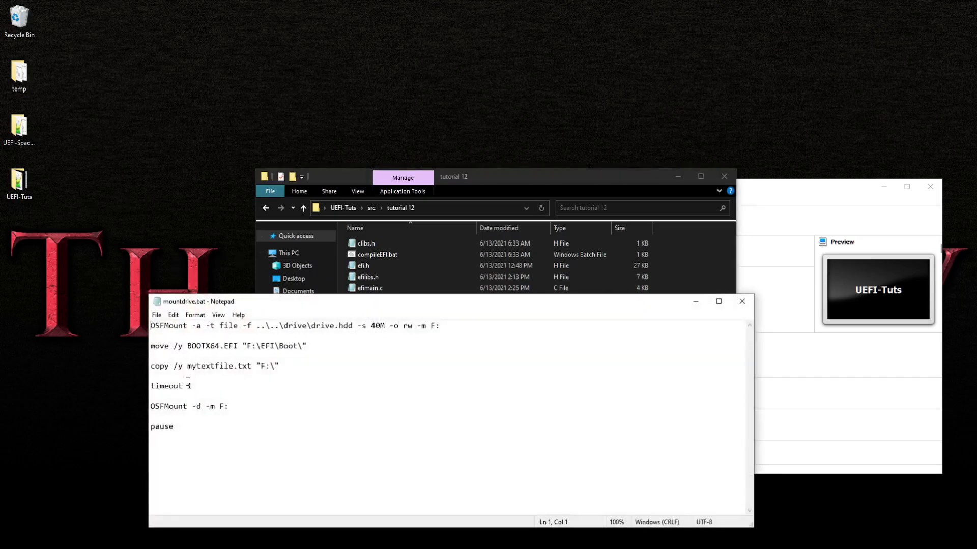
double_click(191, 385)
text(3)
Save mountdrive.bat and rebuild BOOTX64.EFI with compileEFI.bat.
click(743, 303)
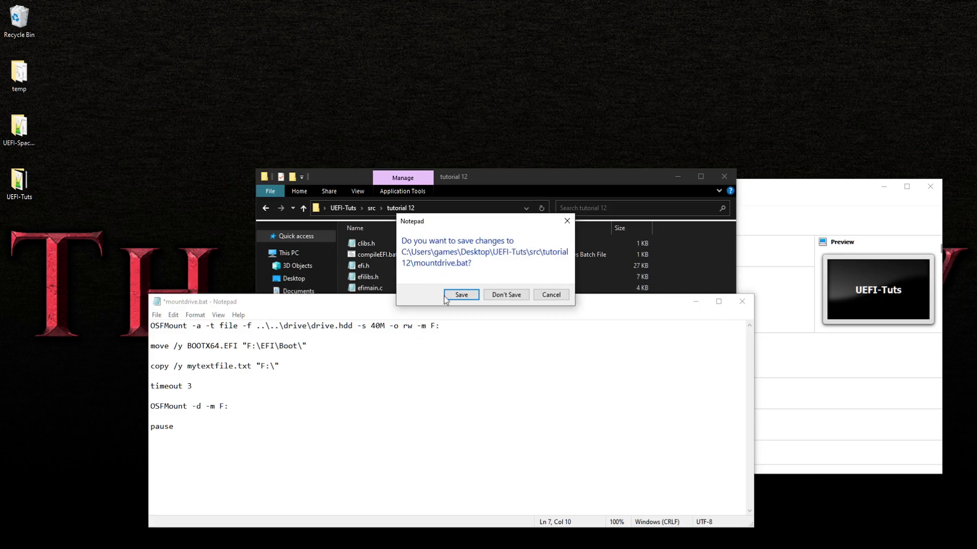
click(459, 298)
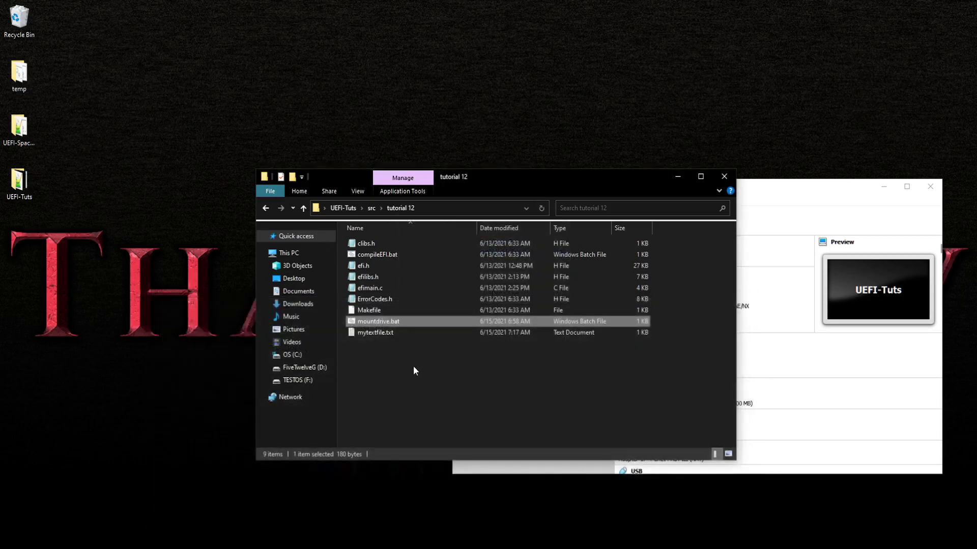
double_click(353, 255)
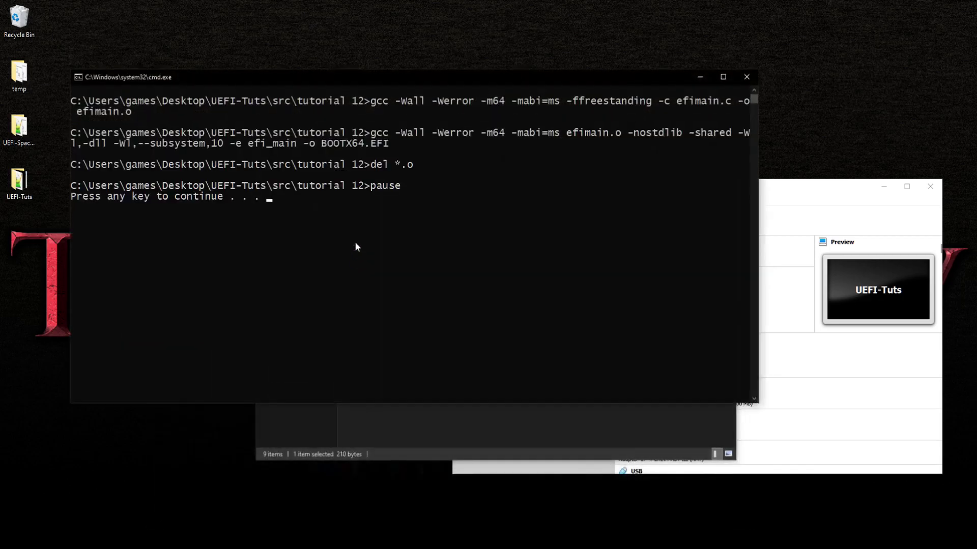
Run the updated mountdrive.bat so BOOTX64.EFI and mytextfile.txt are copied and F: dismounts.
click(746, 78)
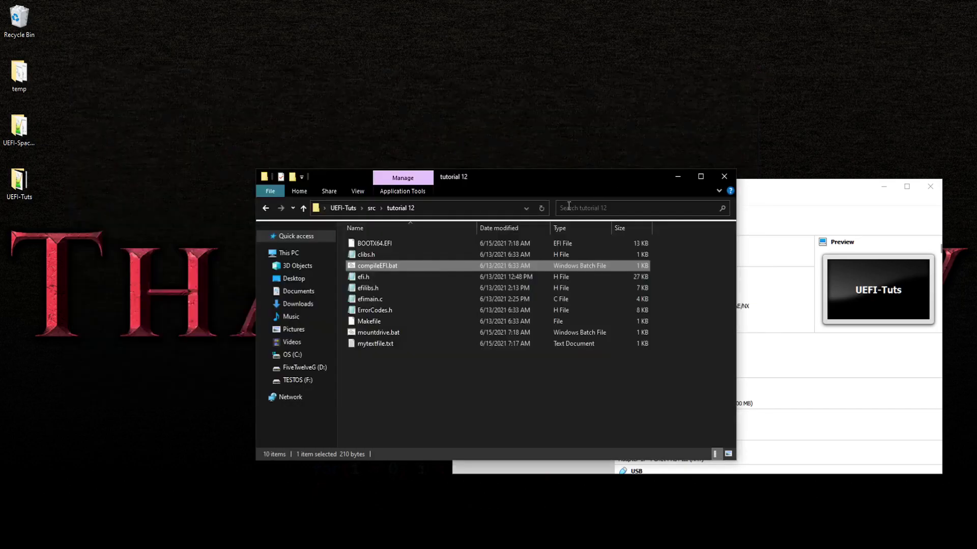
double_click(368, 332)
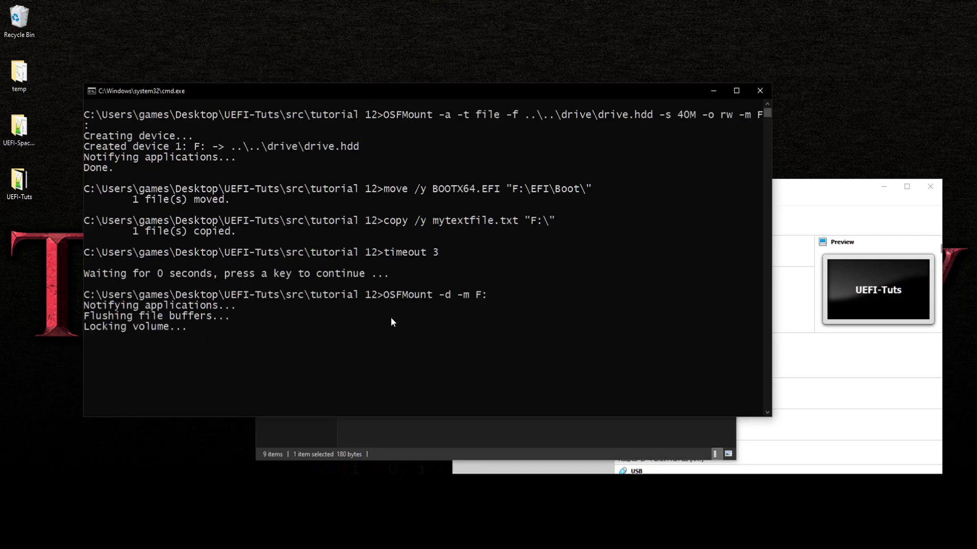
click(760, 90)
click(760, 190)
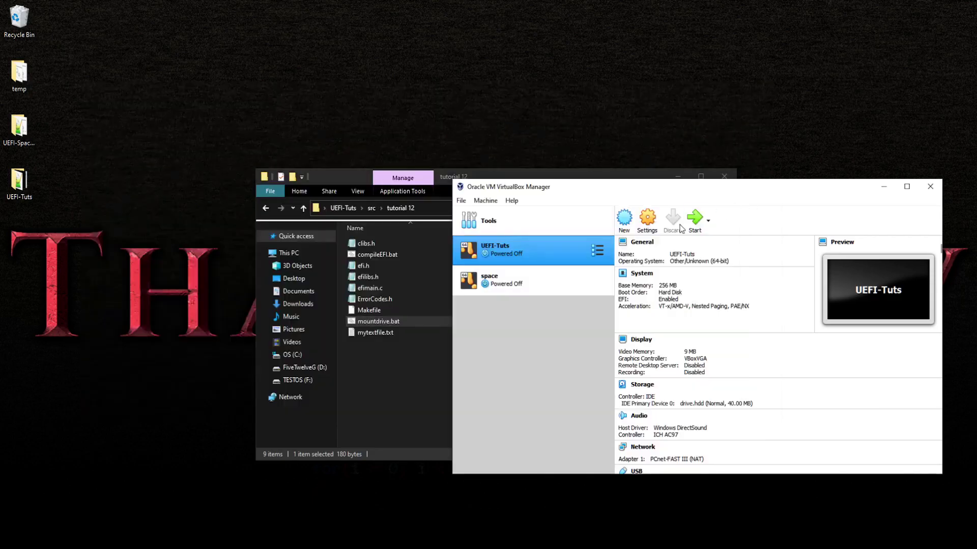
Boot the UEFI-Tuts VM past its key prompt, then power the machine off.
click(694, 218)
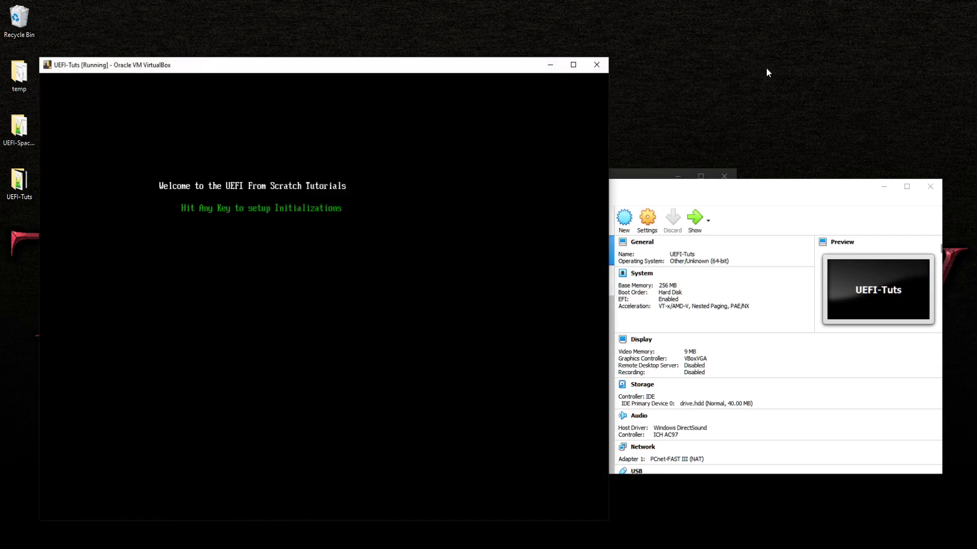
key(Return)
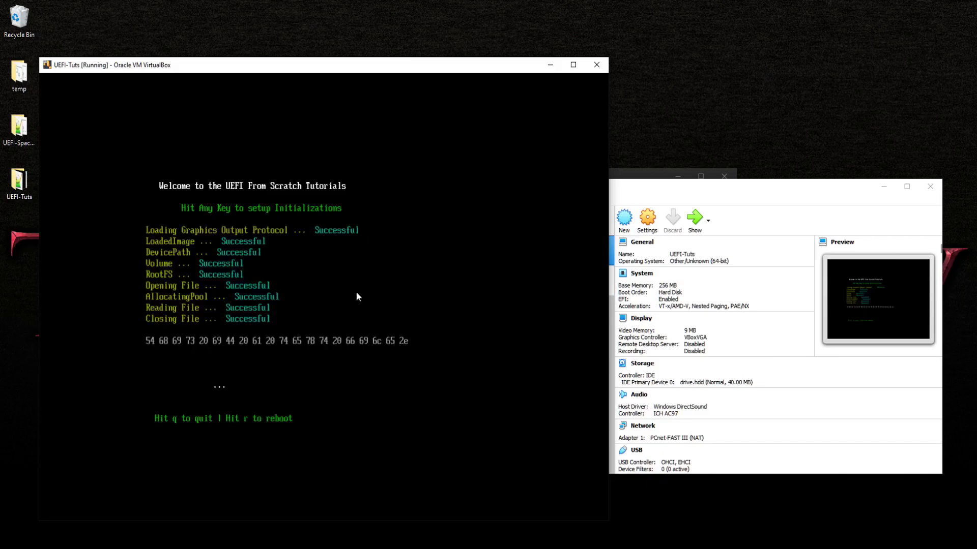
click(590, 64)
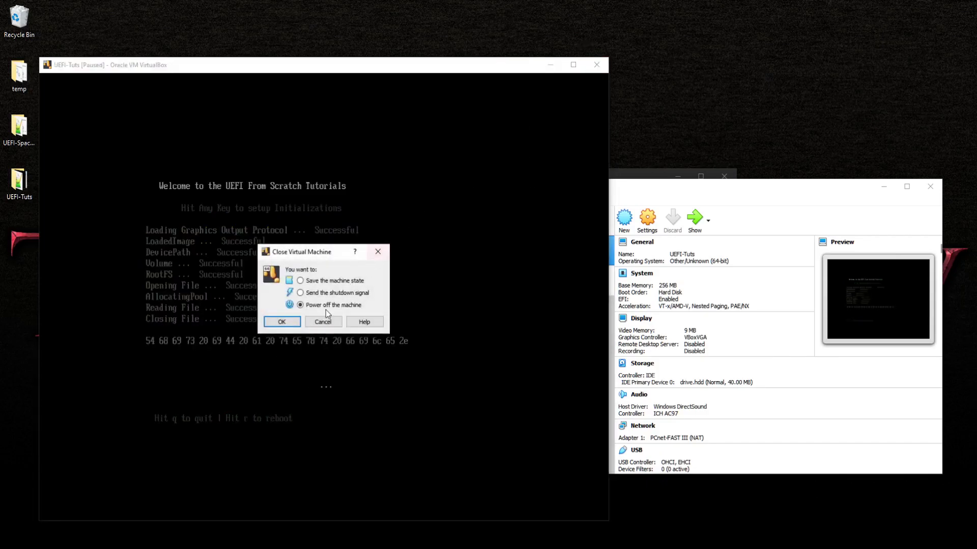
click(279, 321)
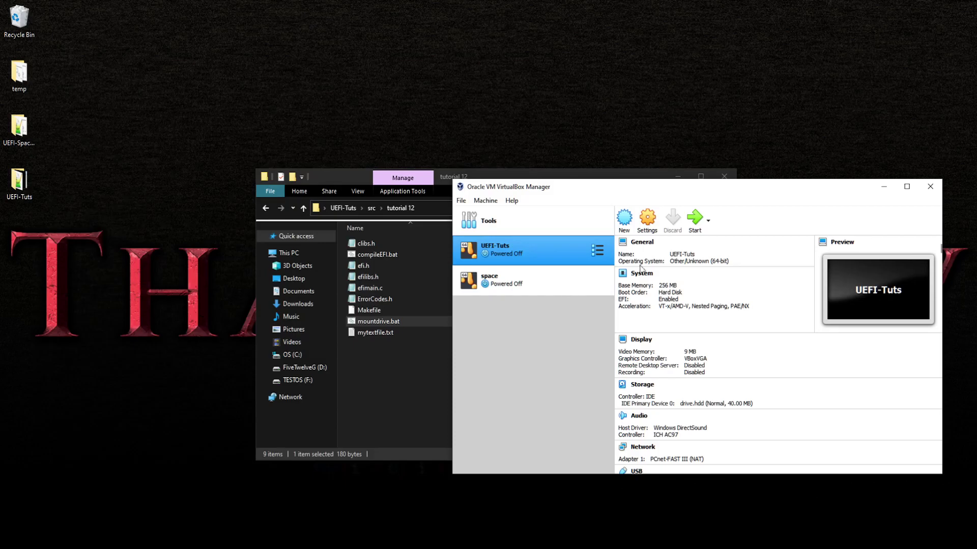
Close VirtualBox Manager, verify TESTOS (F:) is unavailable, and close that Explorer window.
click(932, 190)
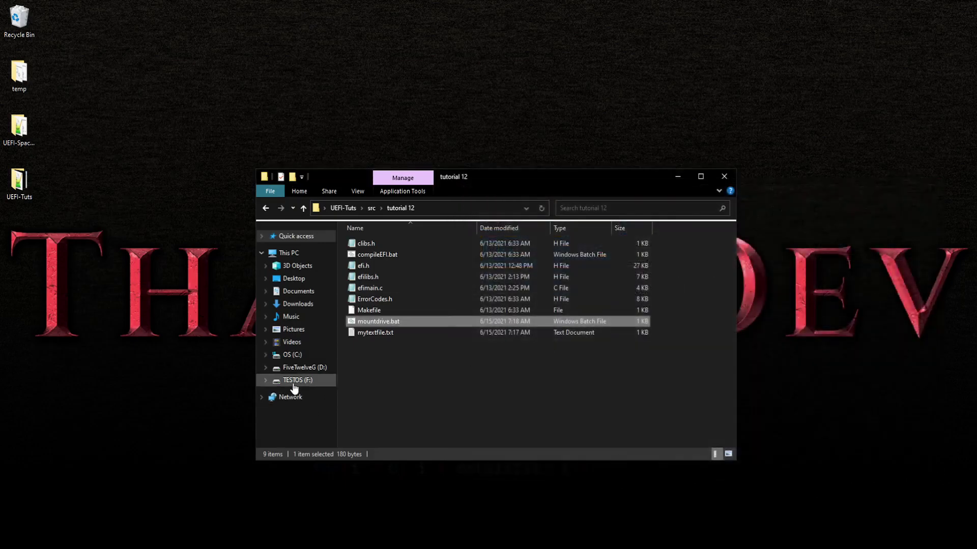
click(294, 385)
click(604, 290)
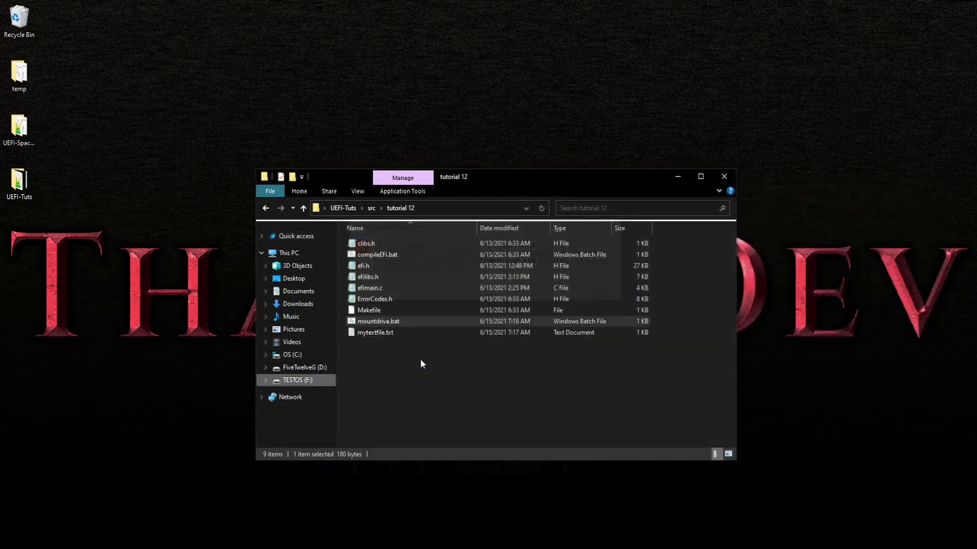
mouse_move(517, 176)
mouse_down()
mouse_move(554, 135)
mouse_move(521, 165)
mouse_up()
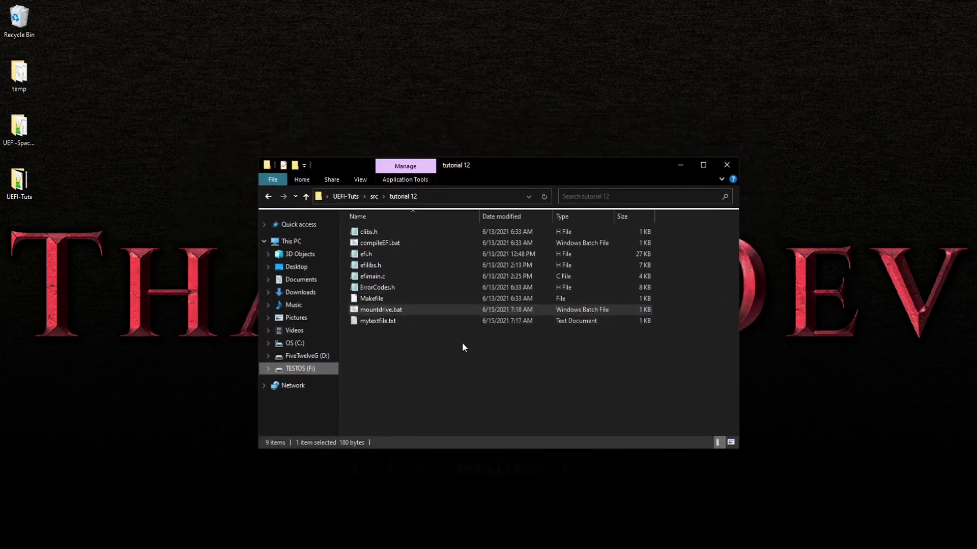
click(728, 164)
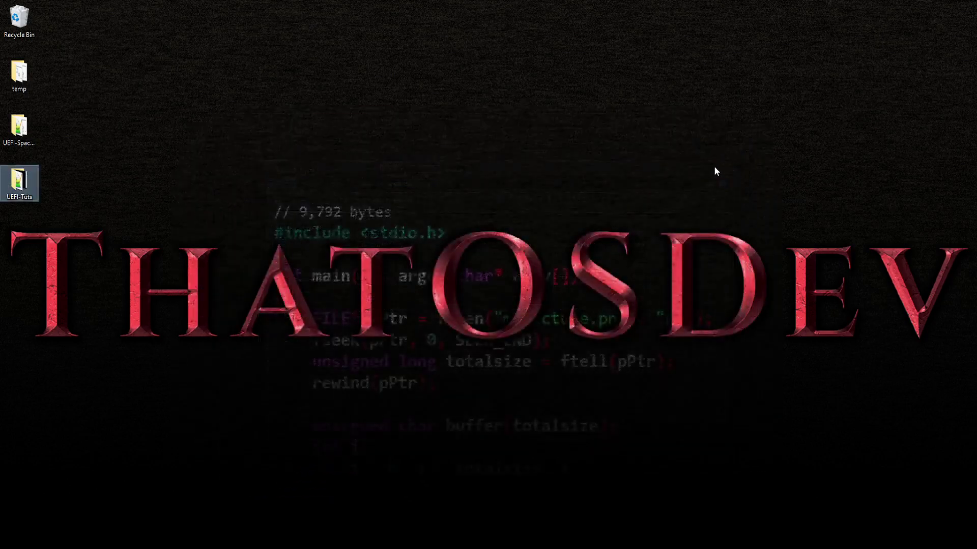
Navigate from the desktop UEFI-Tuts folder into src > tutorial 12.
double_click(19, 180)
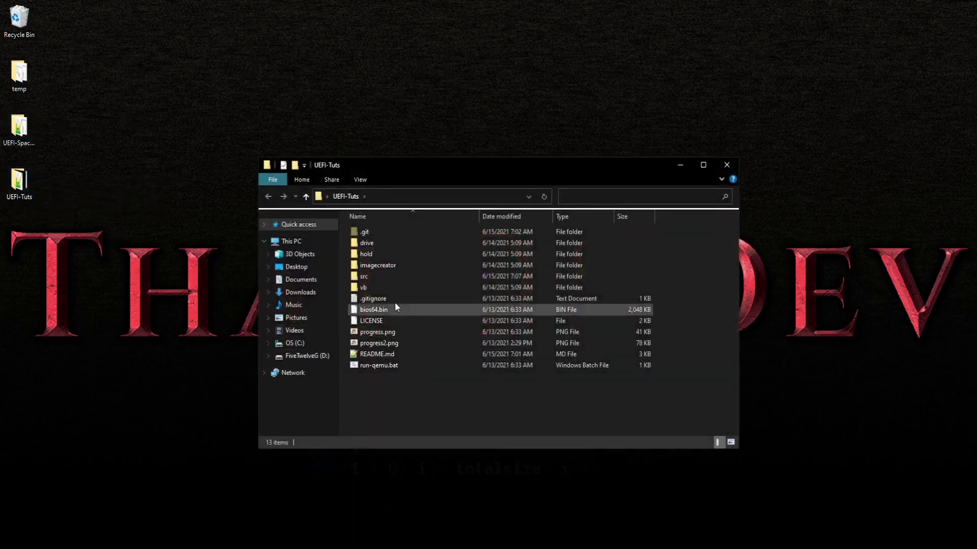
double_click(390, 279)
double_click(395, 354)
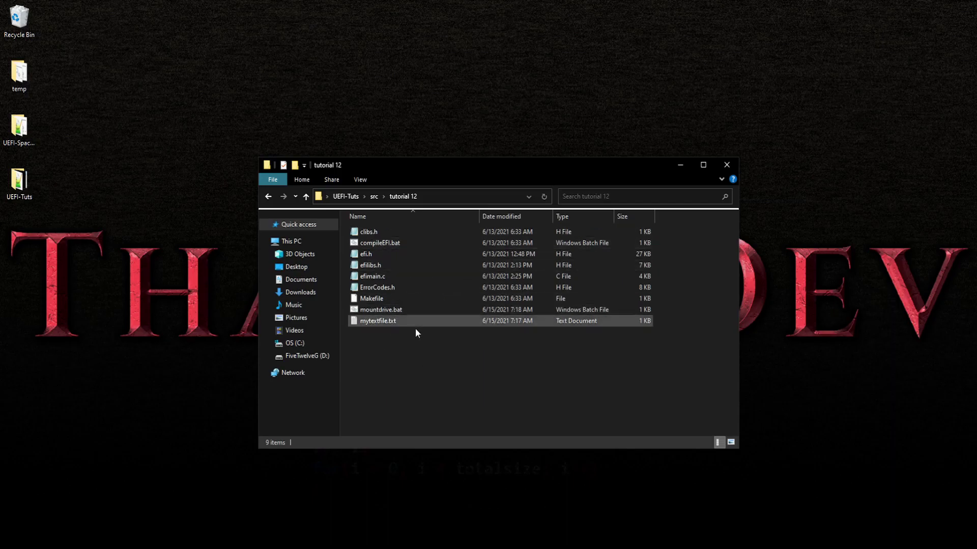
key(alt+Left)
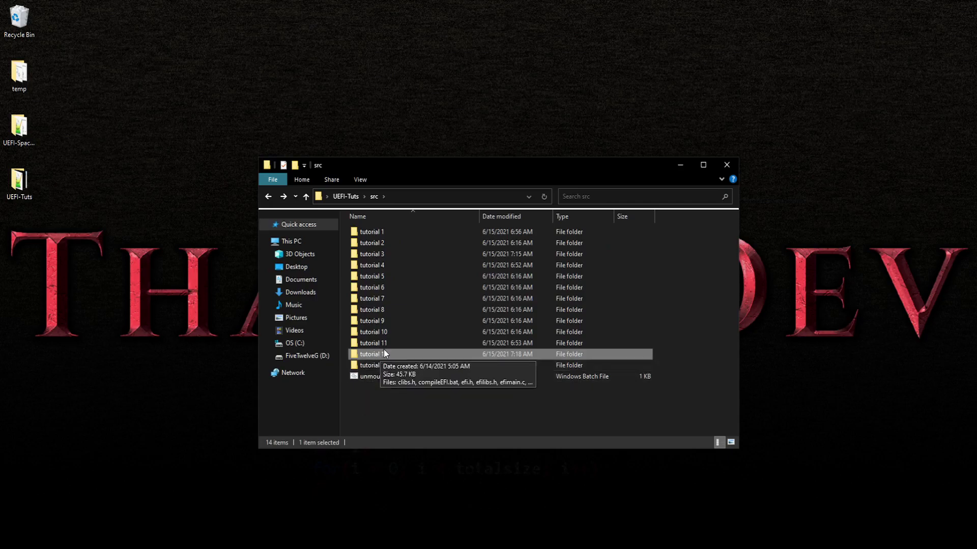
double_click(381, 354)
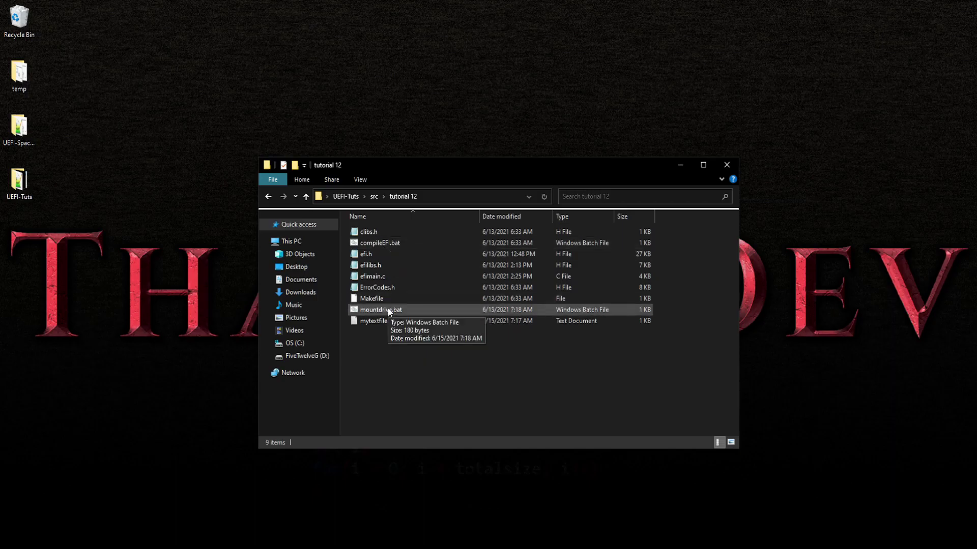
View the Makefile in Notepad, then close it.
click(375, 300)
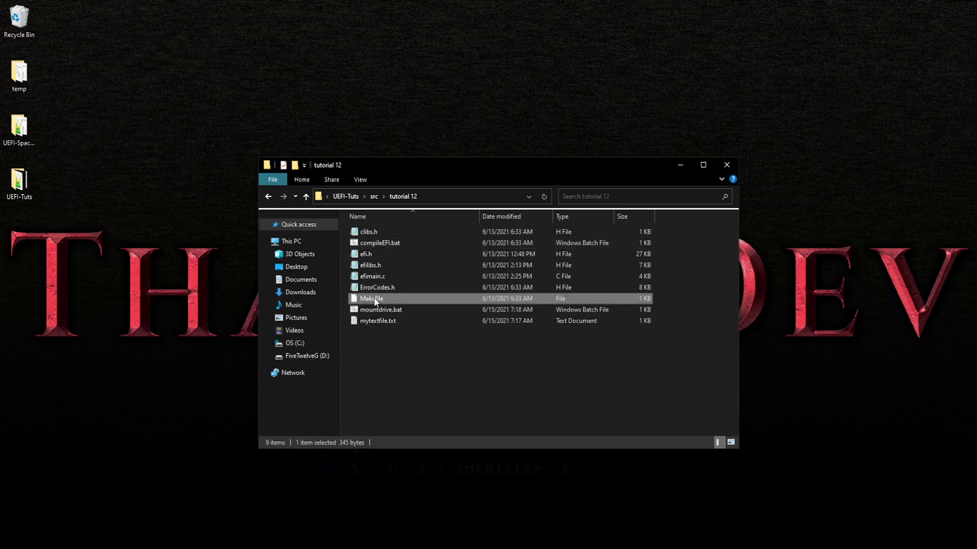
double_click(375, 300)
click(488, 293)
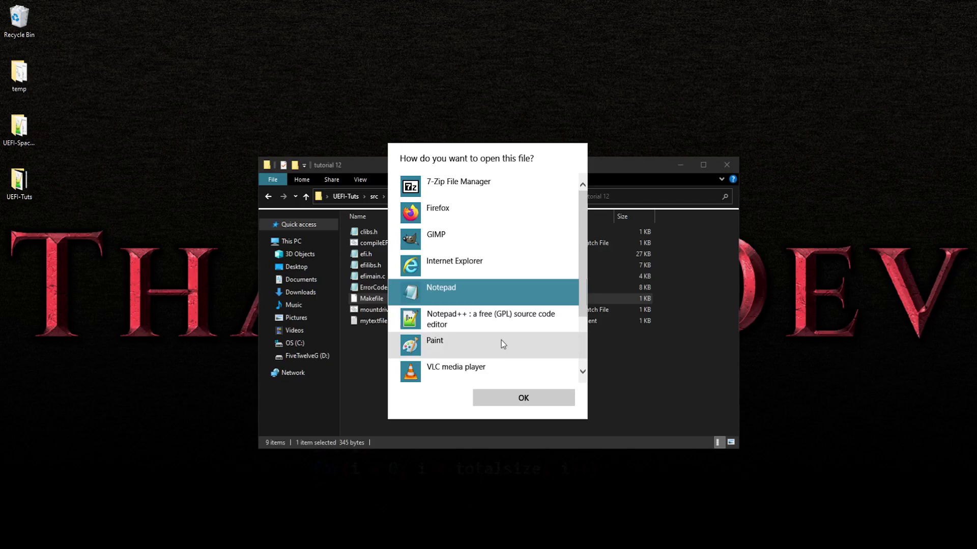
click(498, 400)
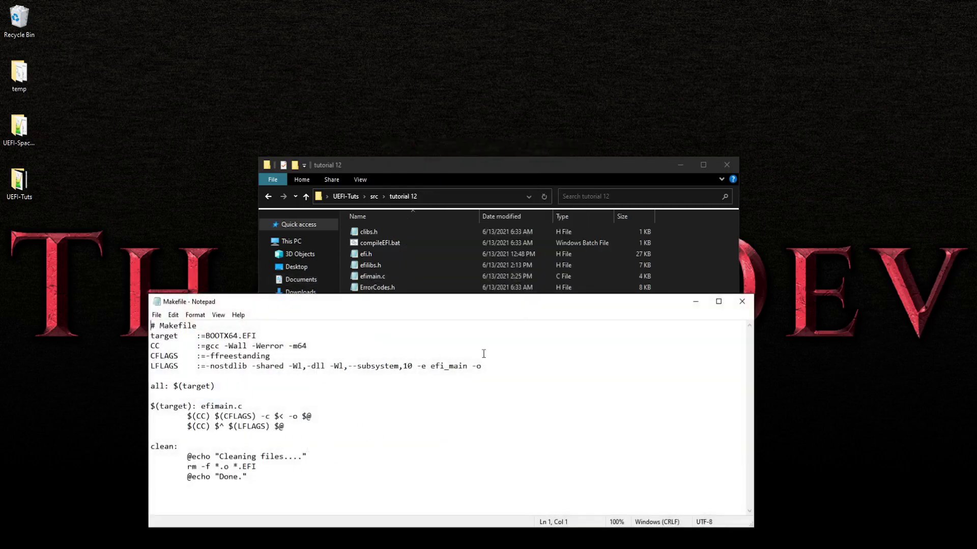
click(745, 302)
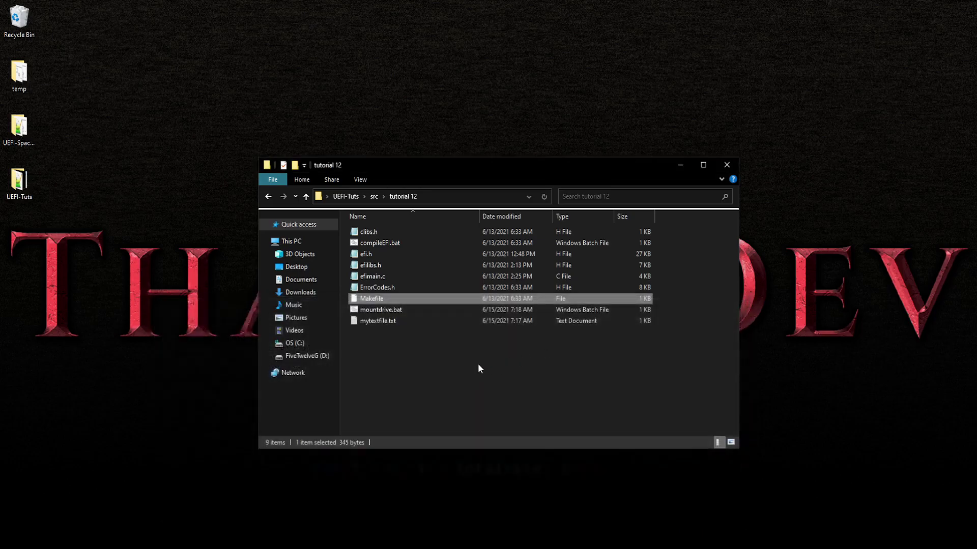
View mountdrive.bat in Notepad, then close it and the tutorial 12 folder window.
right_click(385, 307)
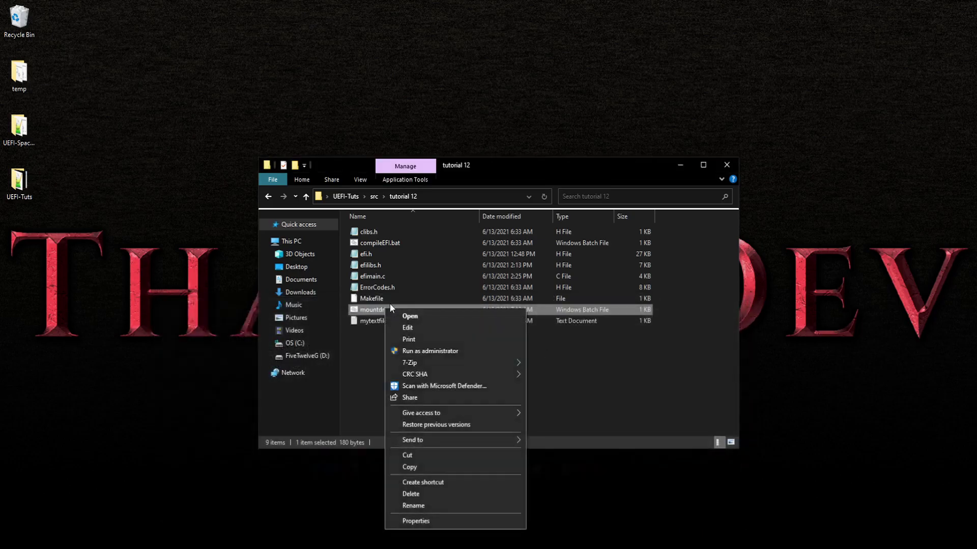
click(410, 327)
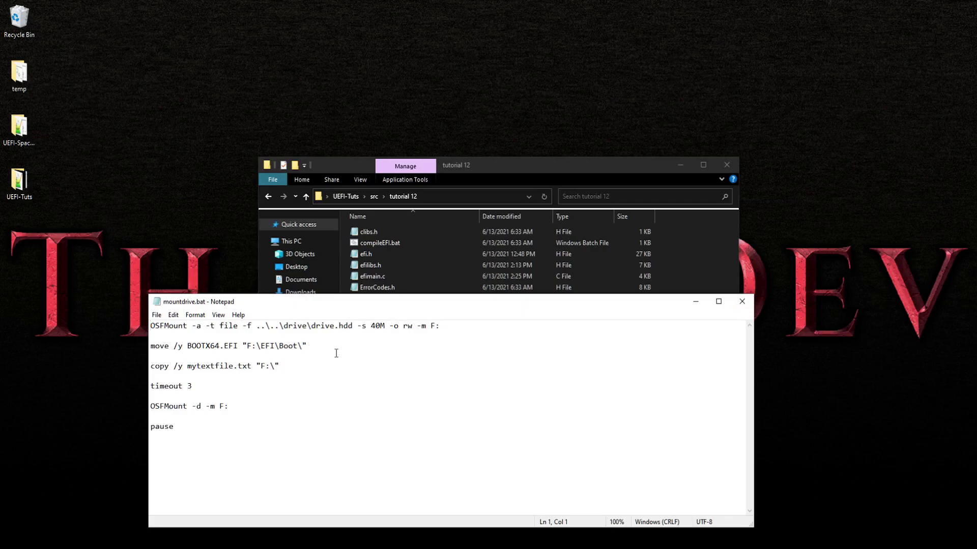
click(742, 301)
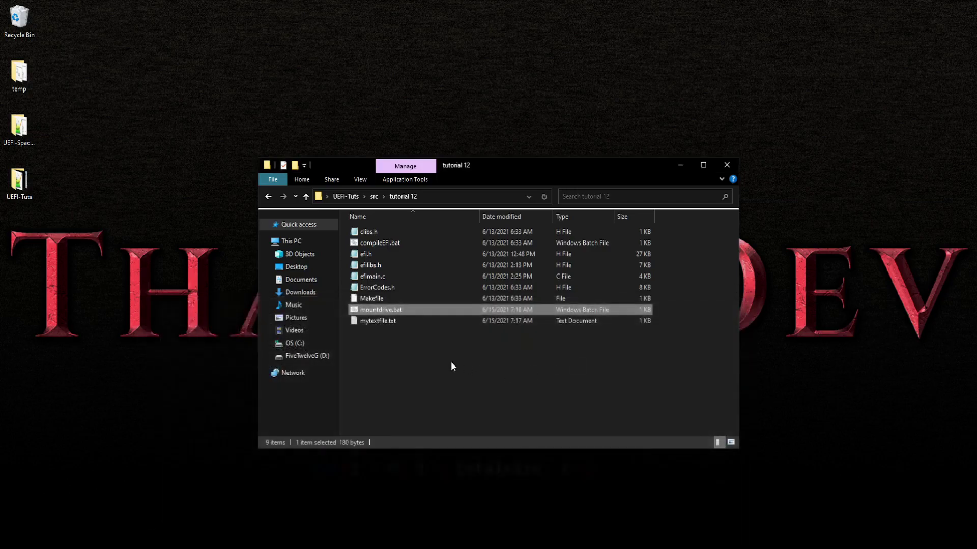
click(725, 167)
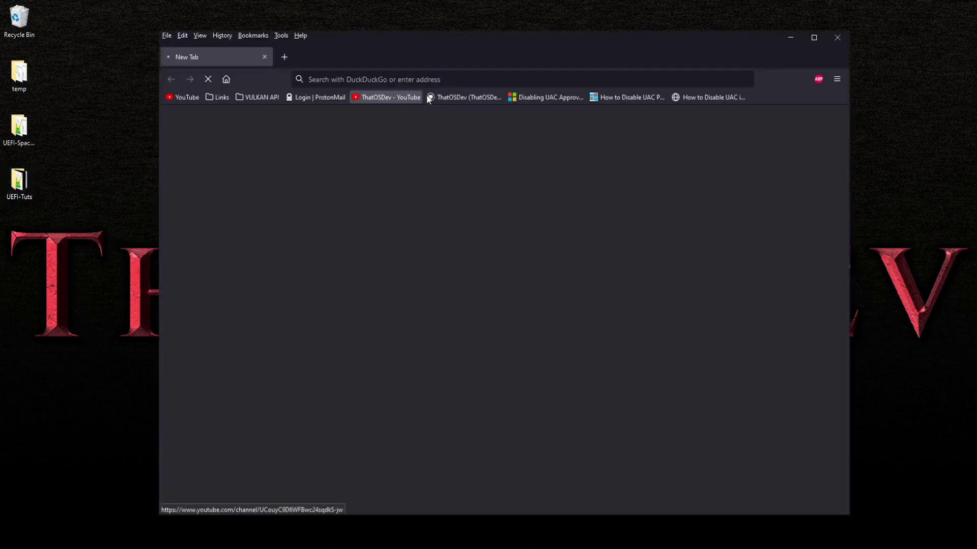
From the ThatOSDev GitHub page, browse UEFI-Tuts to src/tutorial 12 and open mountdrive.bat.
click(455, 97)
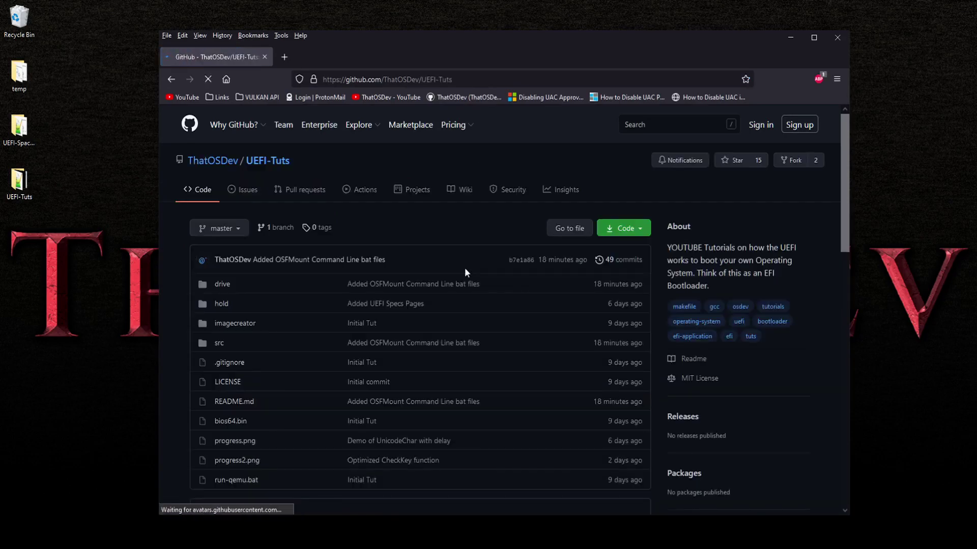
scroll(325, 331, down, 3)
scroll(319, 342, up, 3)
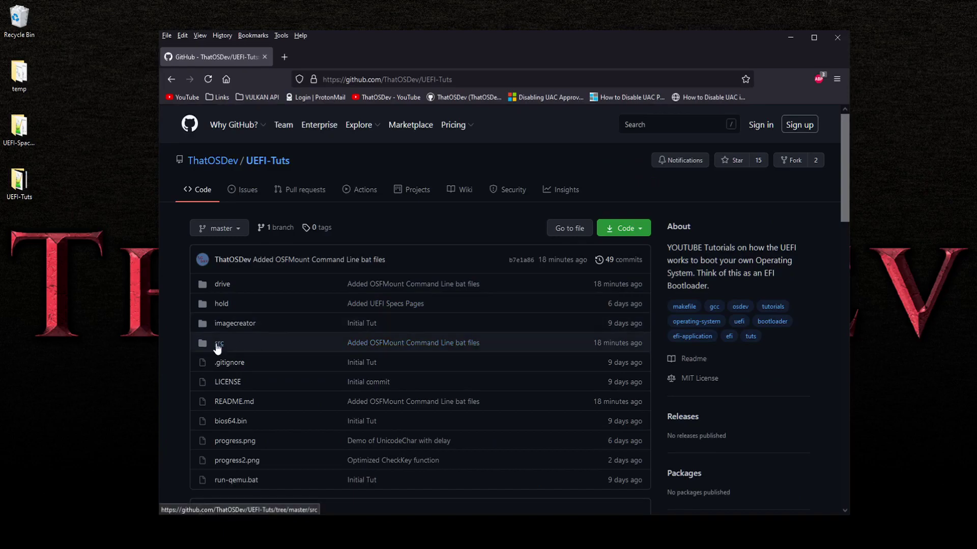
click(219, 344)
scroll(455, 312, down, 2)
scroll(483, 339, down, 1)
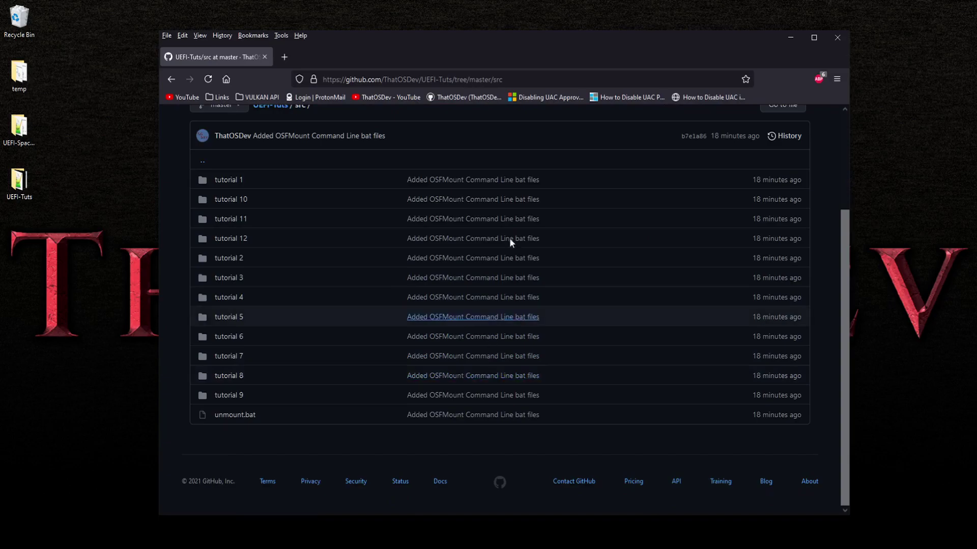
click(239, 238)
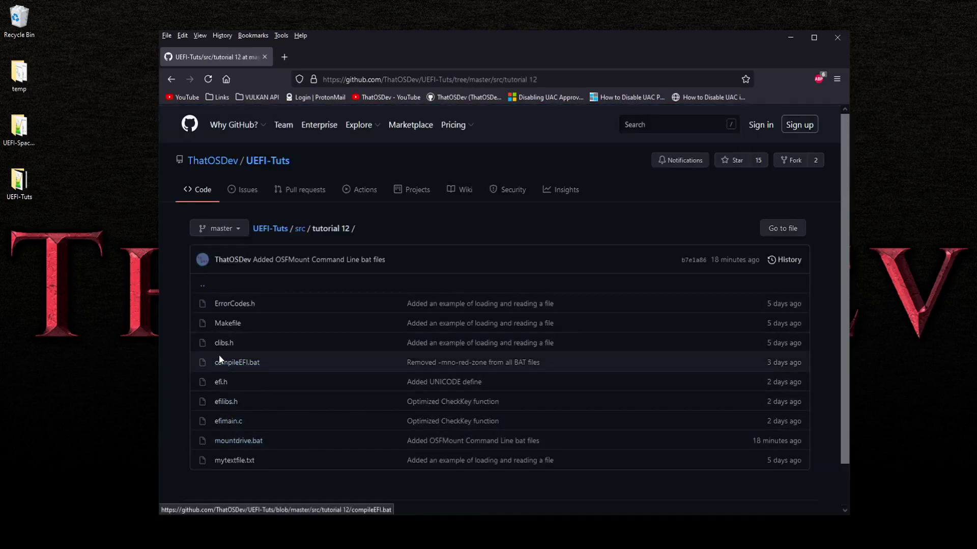
click(237, 441)
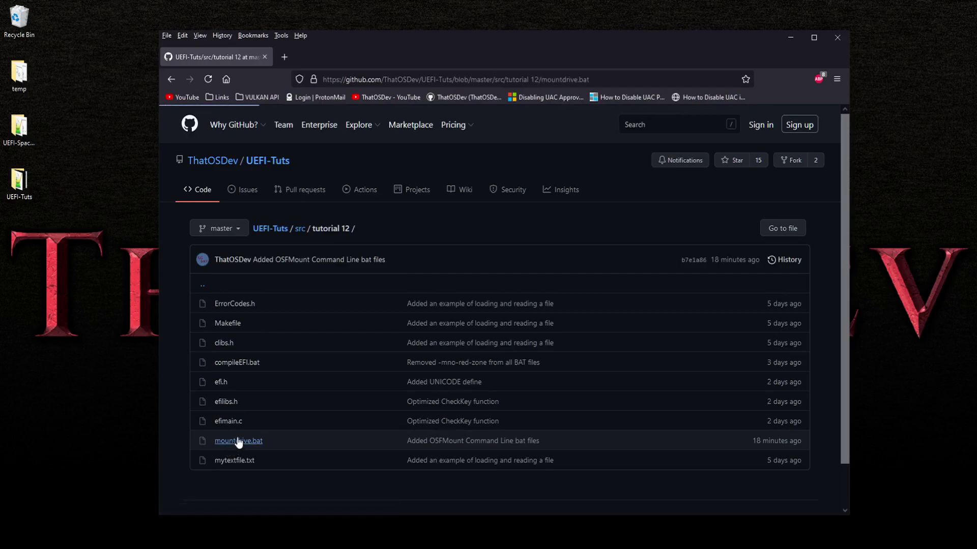